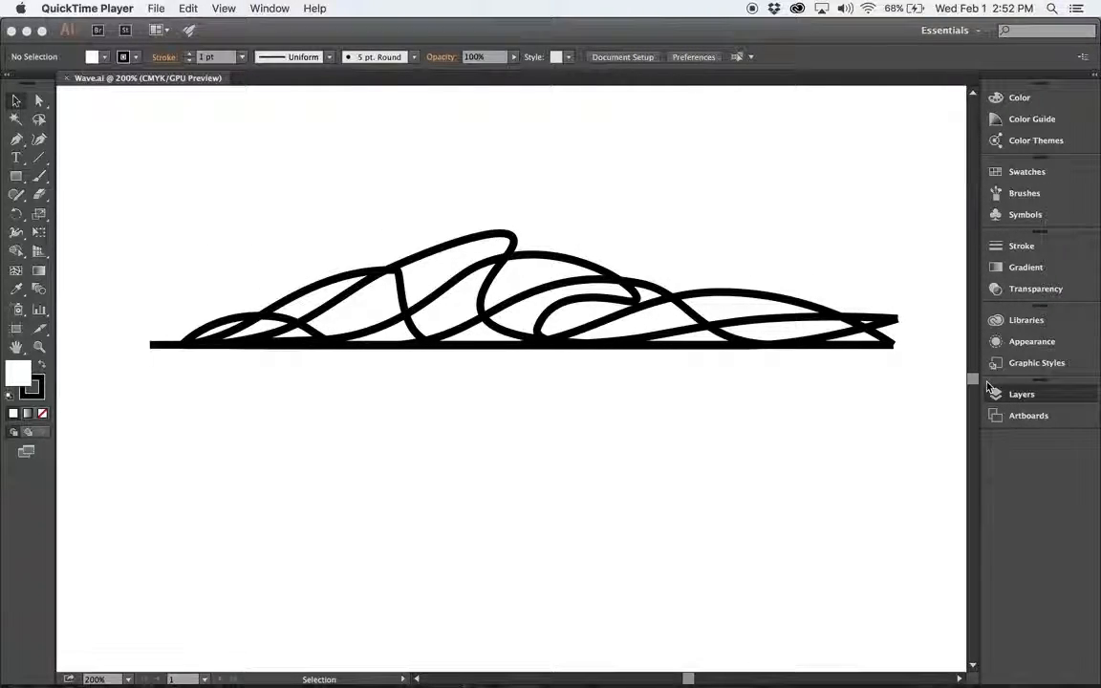
- Review the wave artwork's layer list and inspect the contents of Layer 9
left_click(376, 34)
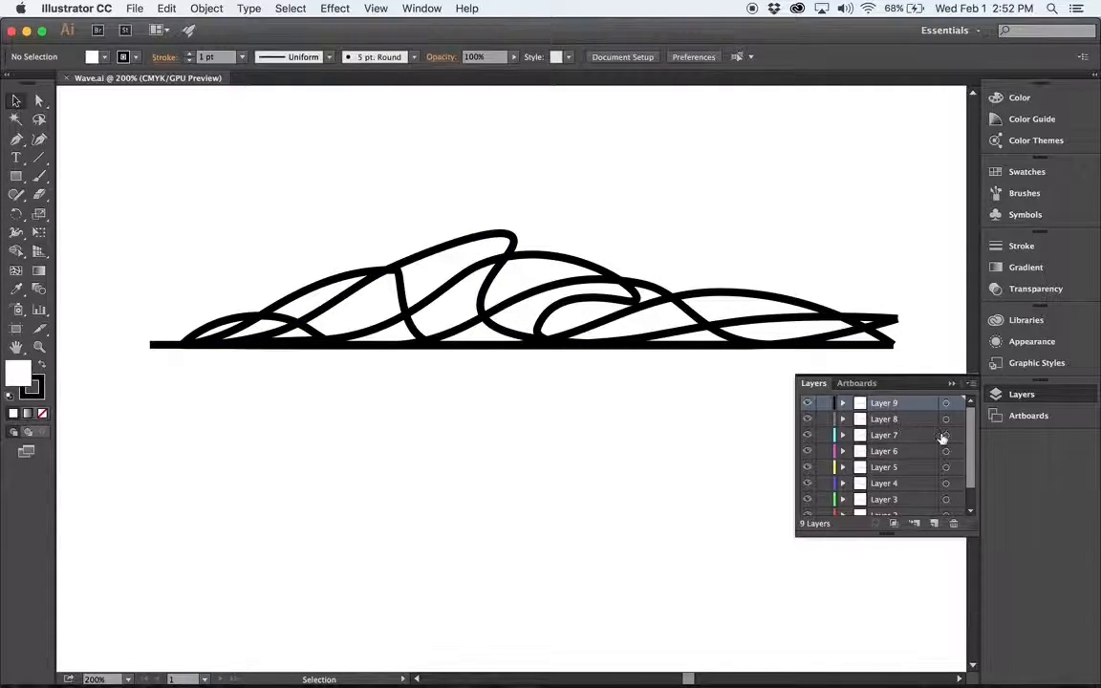
scroll(850, 426, "down", 2)
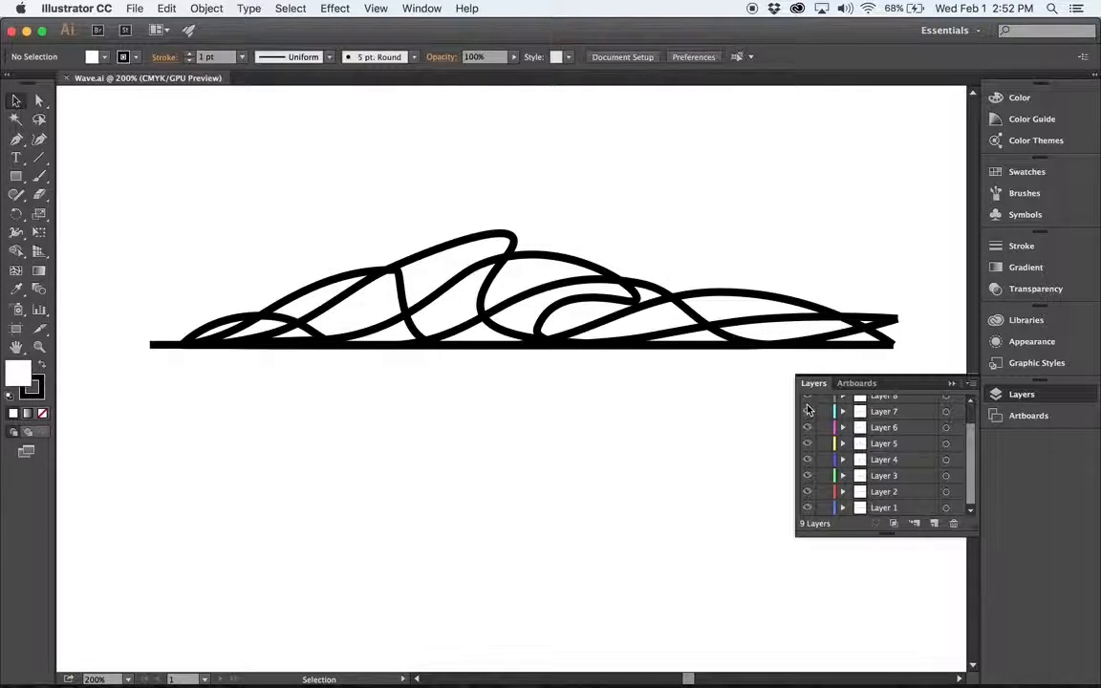
scroll(882, 418, "up", 2)
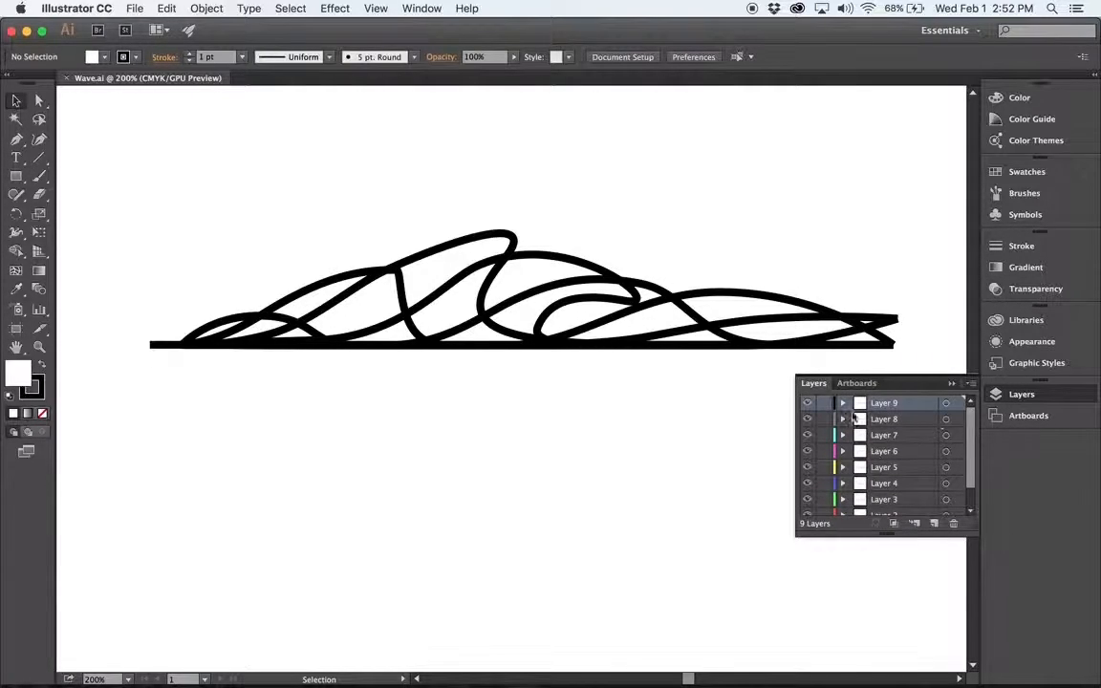
left_click(842, 403)
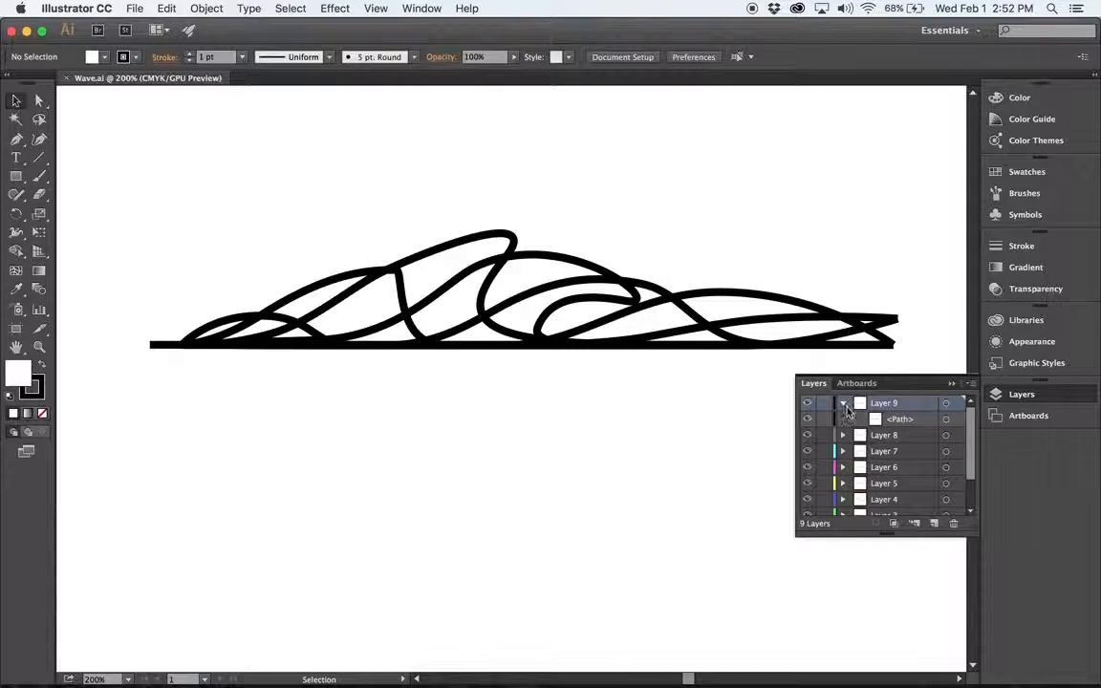
left_click(842, 402)
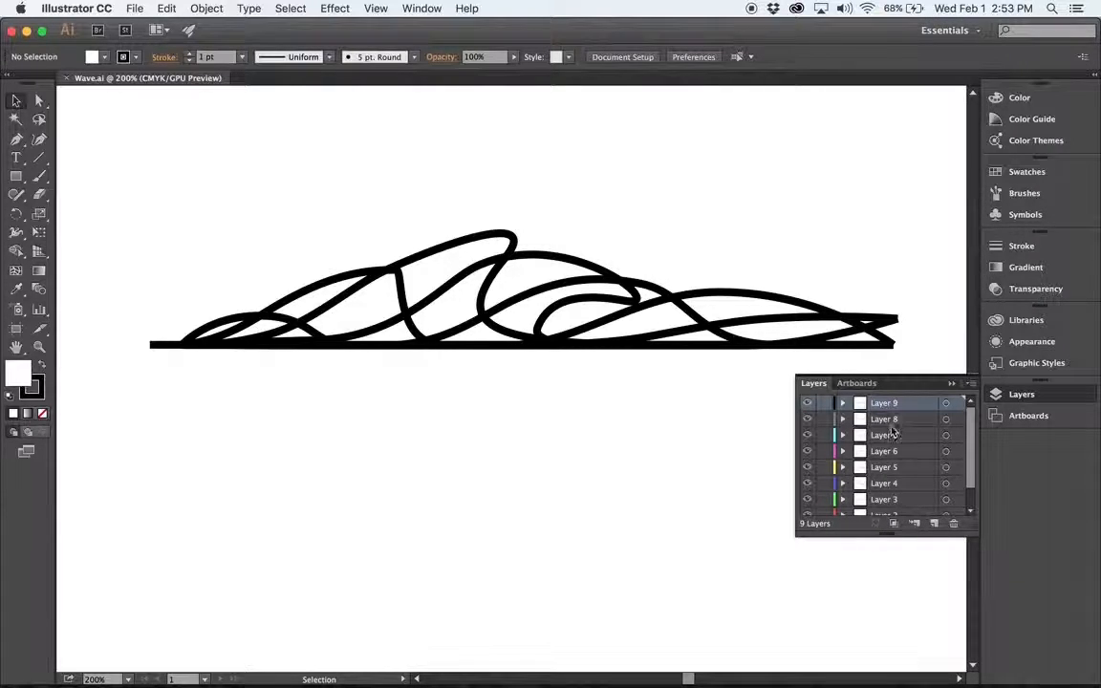
mouse_move(807, 409)
left_mouse_down()
mouse_move(809, 488)
mouse_move(807, 404)
left_mouse_up()
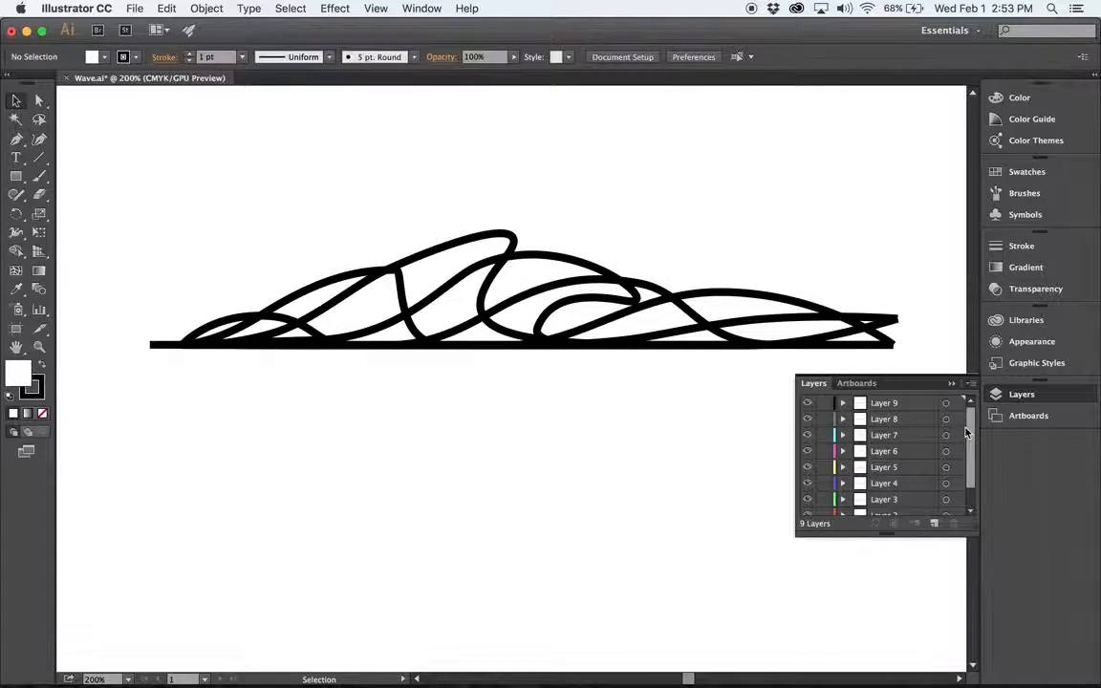
left_click(135, 7)
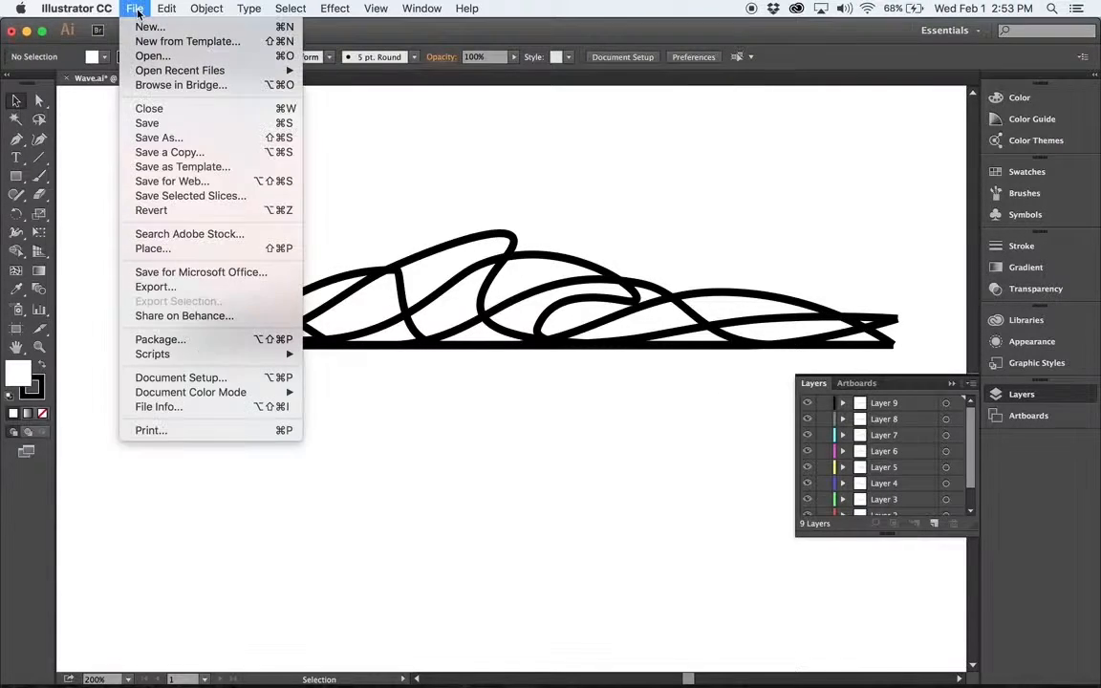
left_click(153, 287)
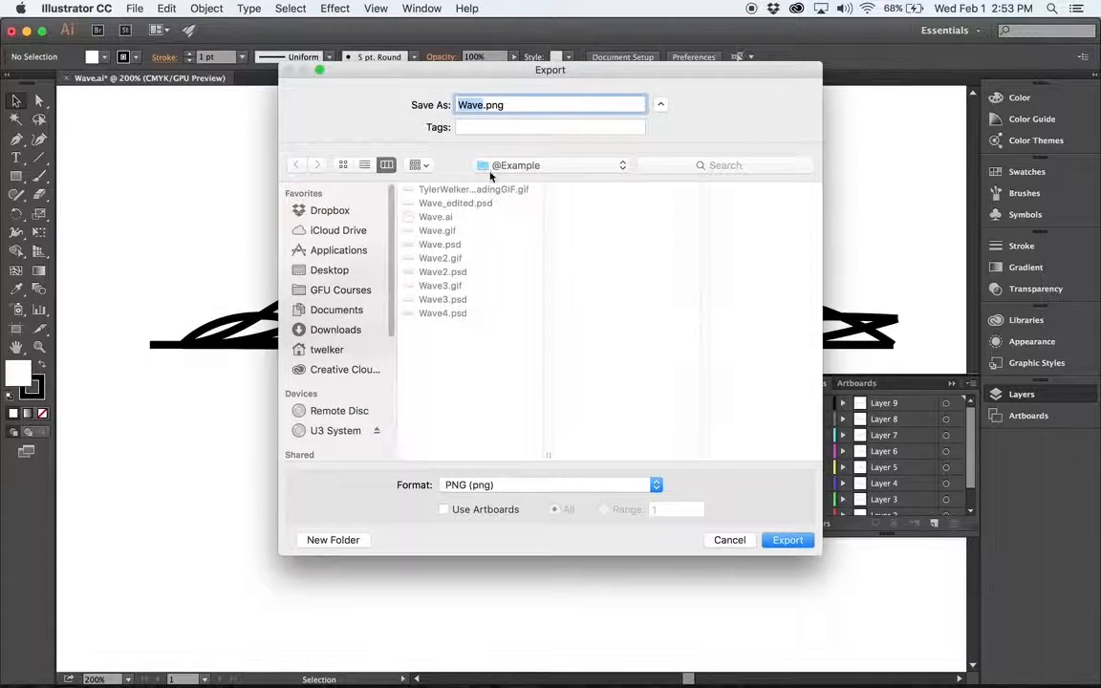
left_click_drag(491, 74, 429, 88)
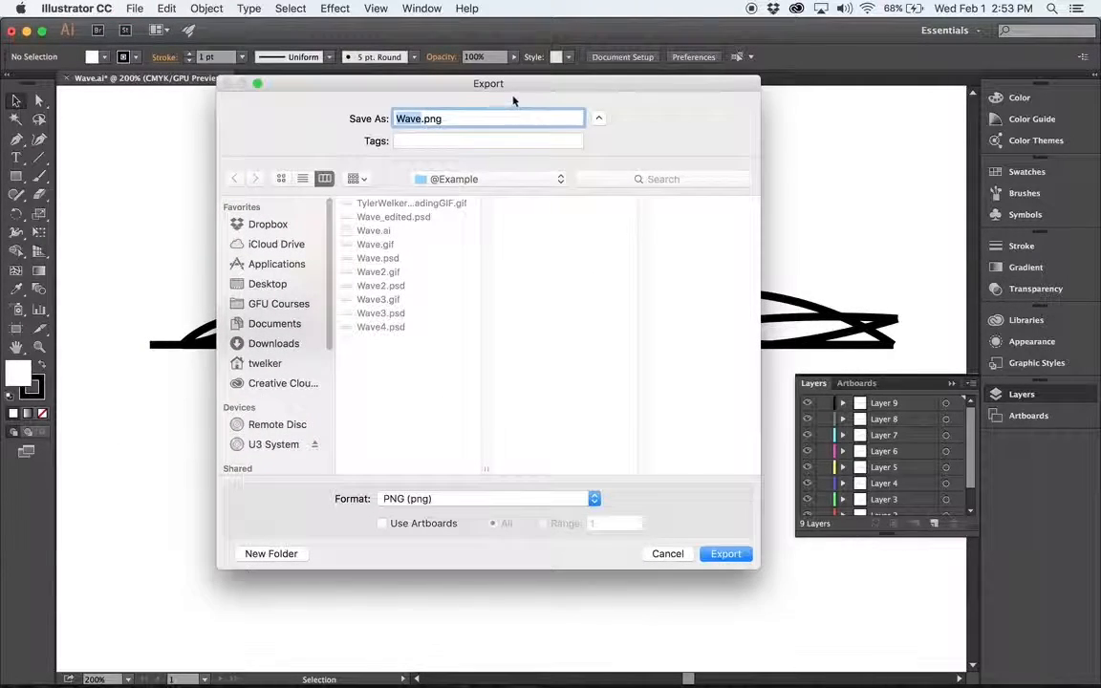
left_click_drag(510, 88, 521, 59)
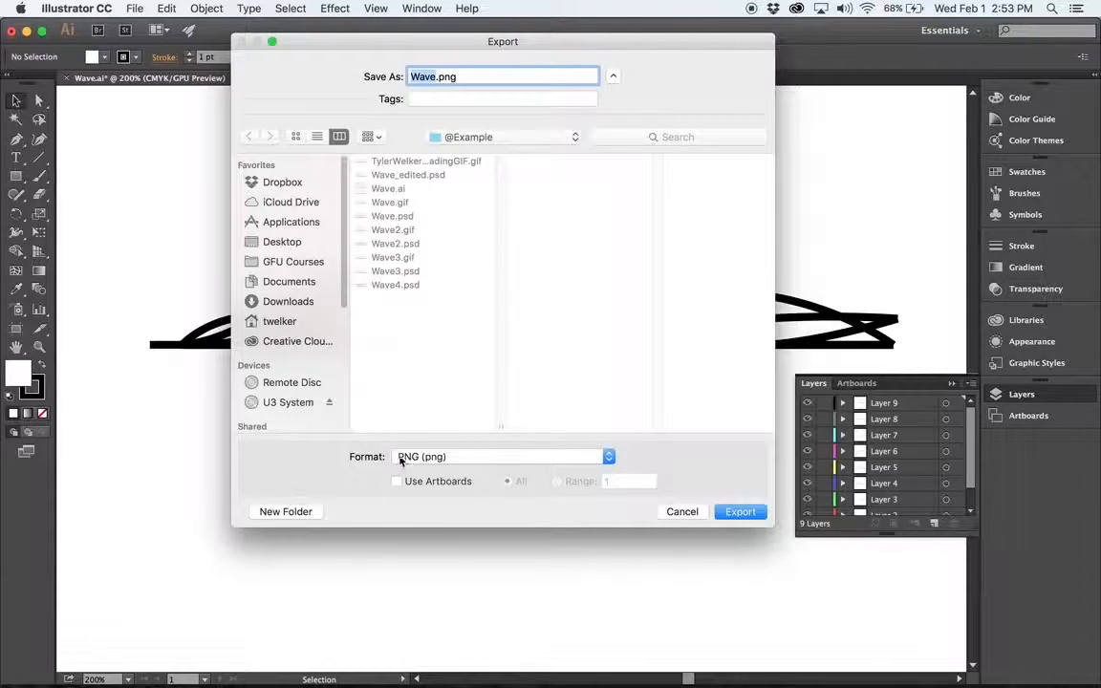
left_click(397, 458)
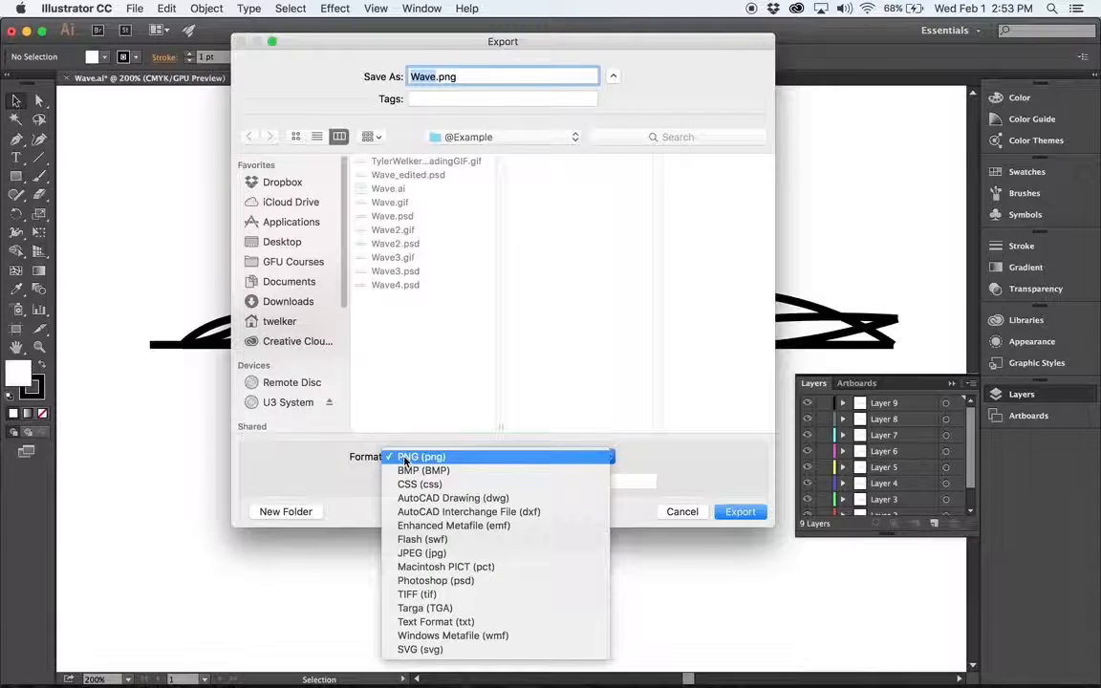
left_click(440, 582)
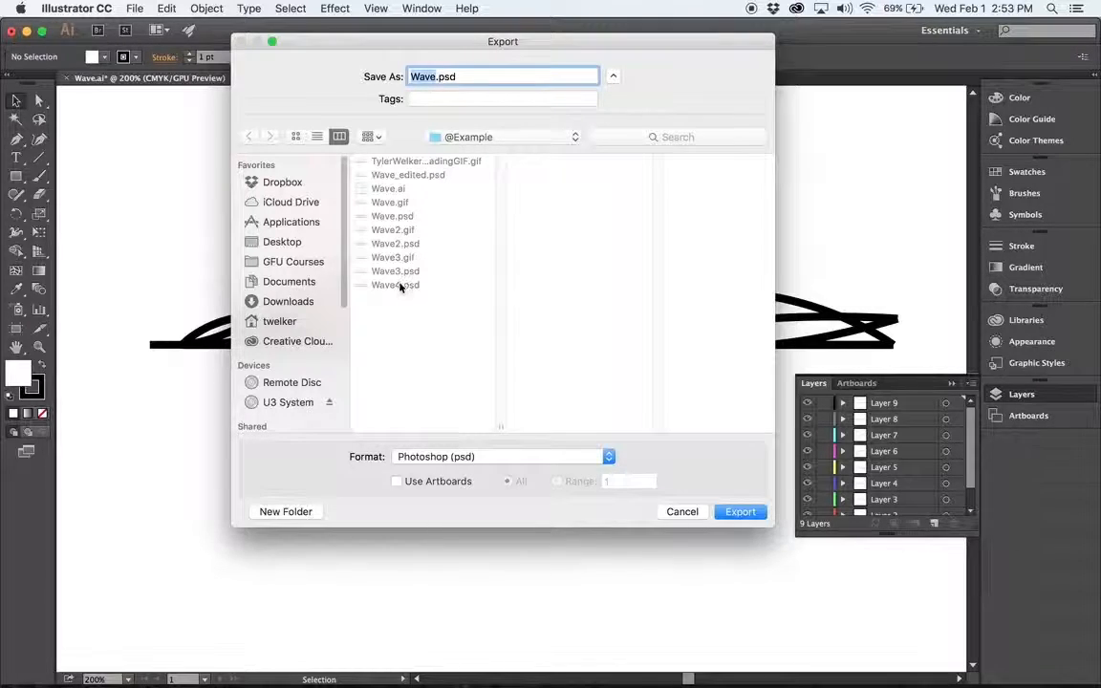
left_click(452, 78)
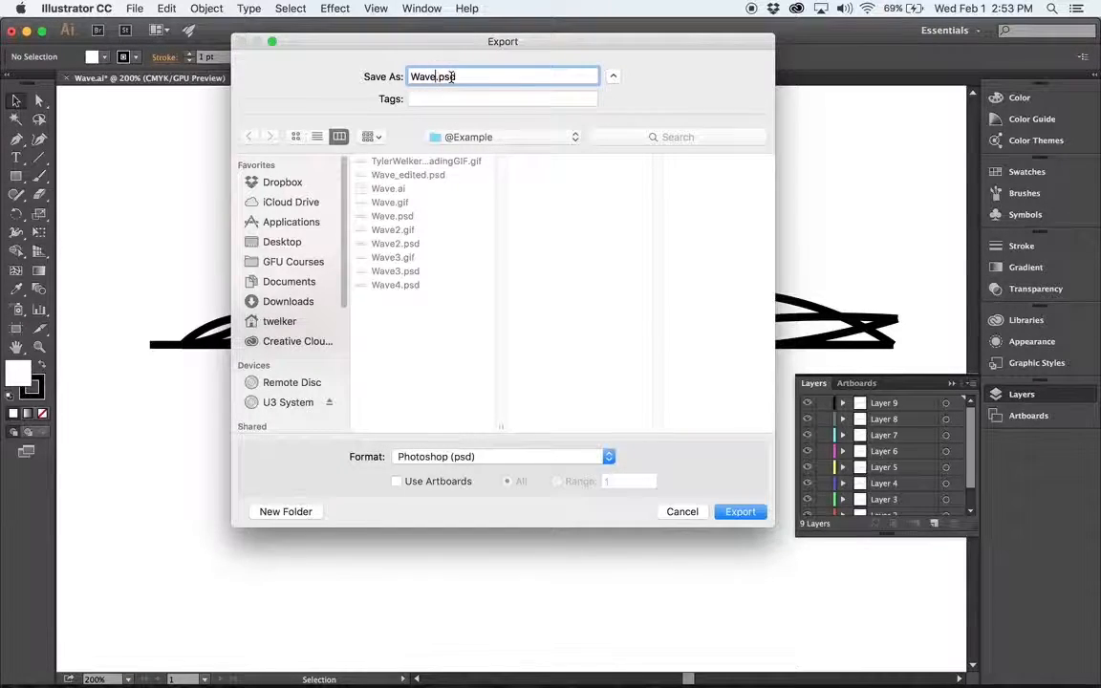
type("5")
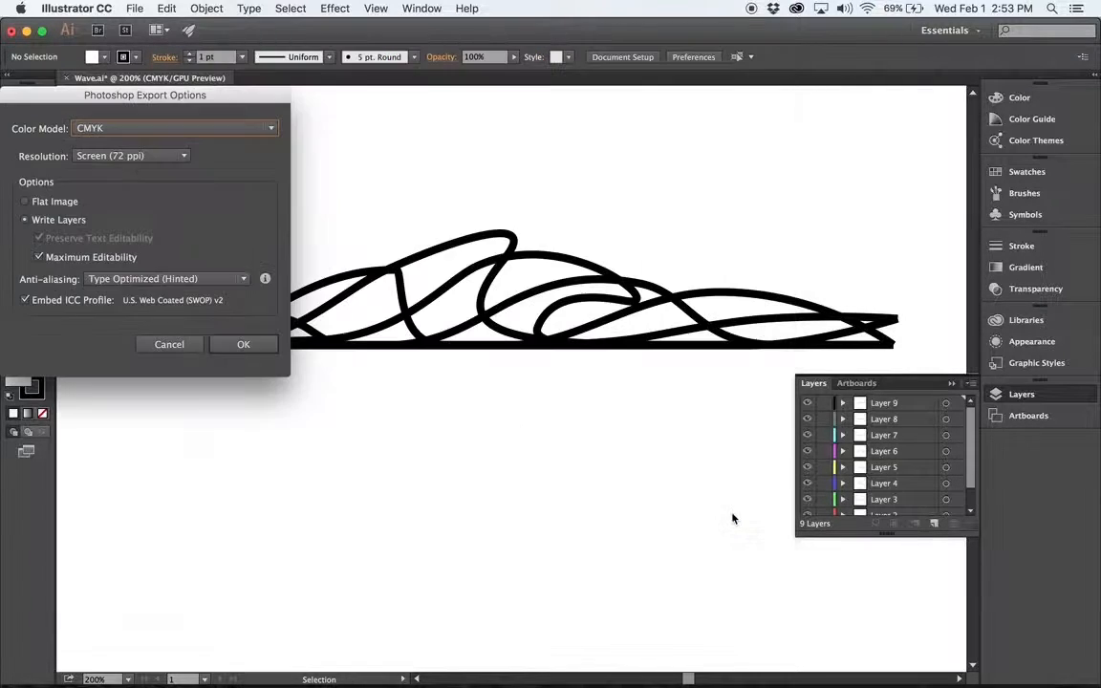
left_click(734, 513)
- Accept the Photoshop export options with CMYK color, Screen (72 ppi) resolution, Write Layers and Maximum Editability
left_click_drag(161, 95, 473, 38)
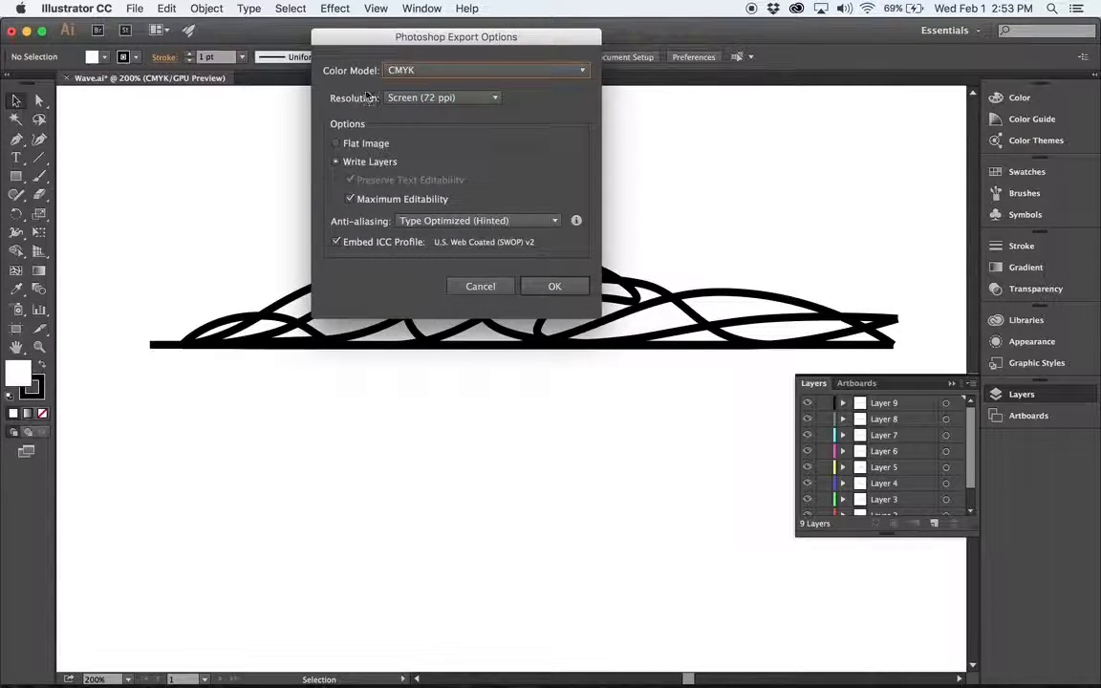
left_click(425, 97)
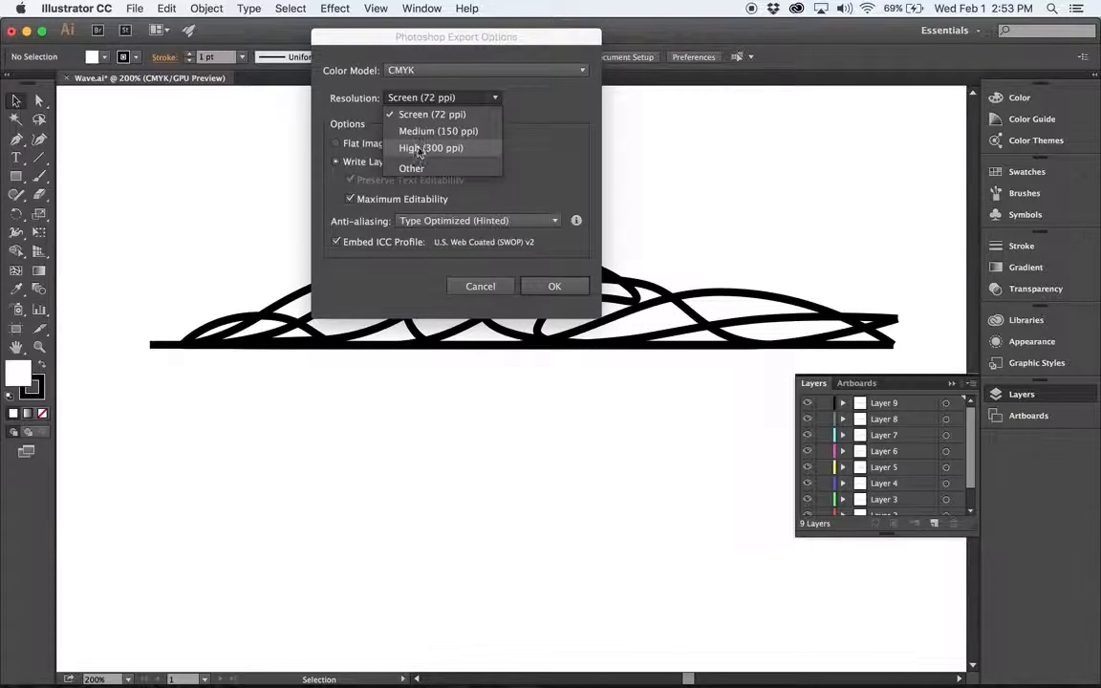
left_click(346, 104)
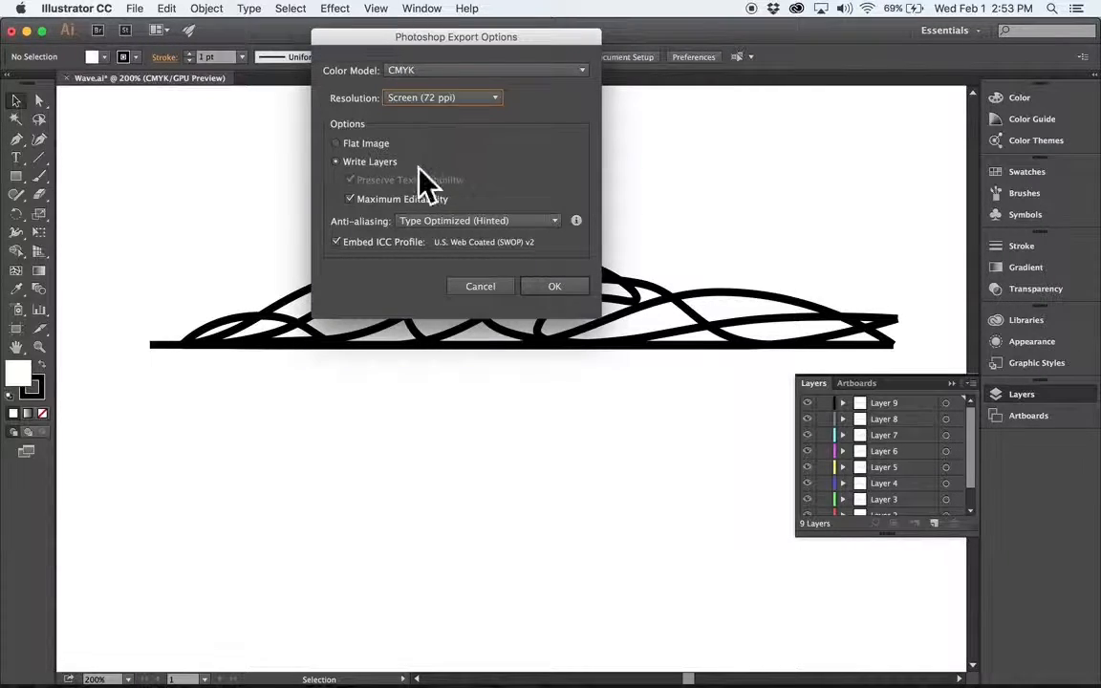
left_click(552, 286)
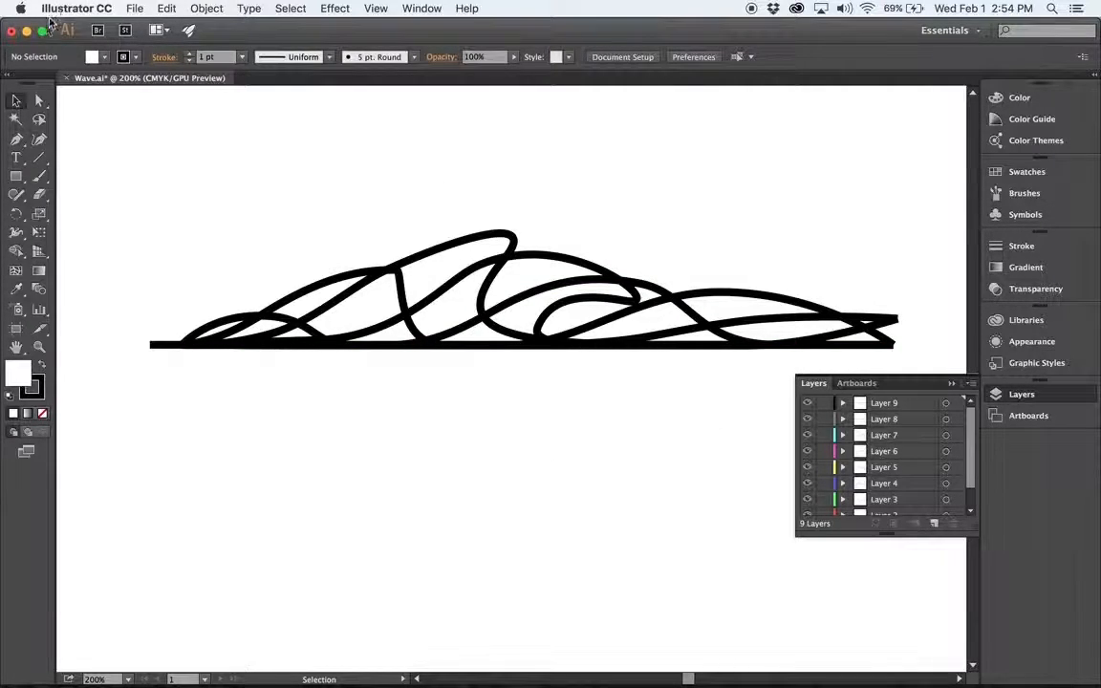
left_click_drag(516, 0, 615, 115)
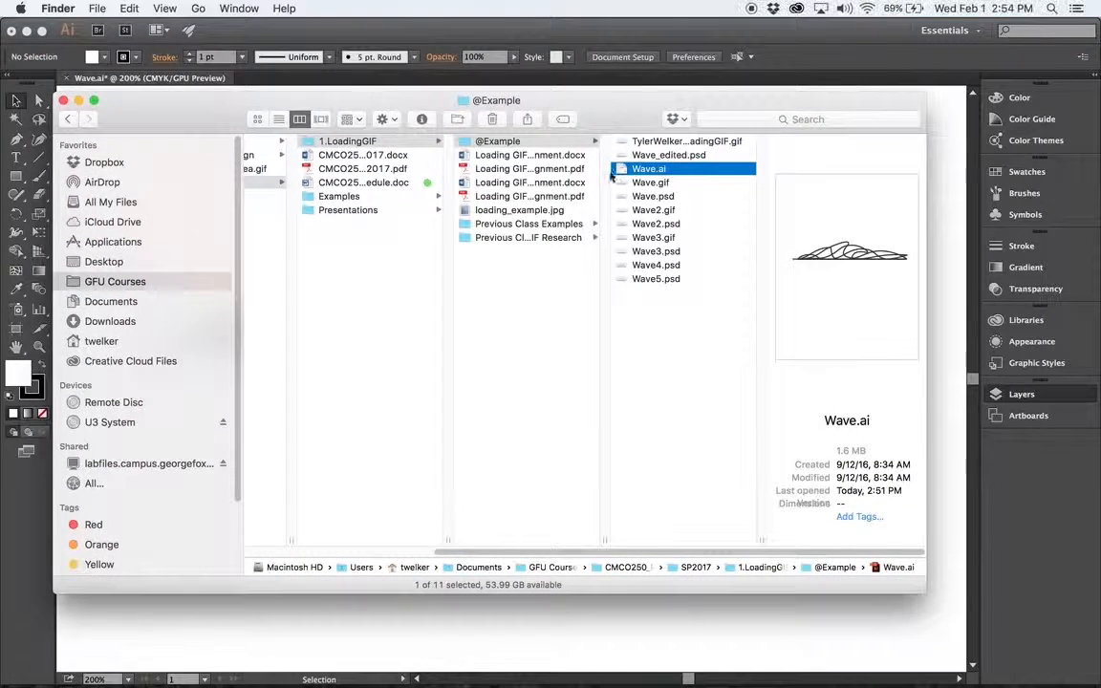
left_click(640, 278)
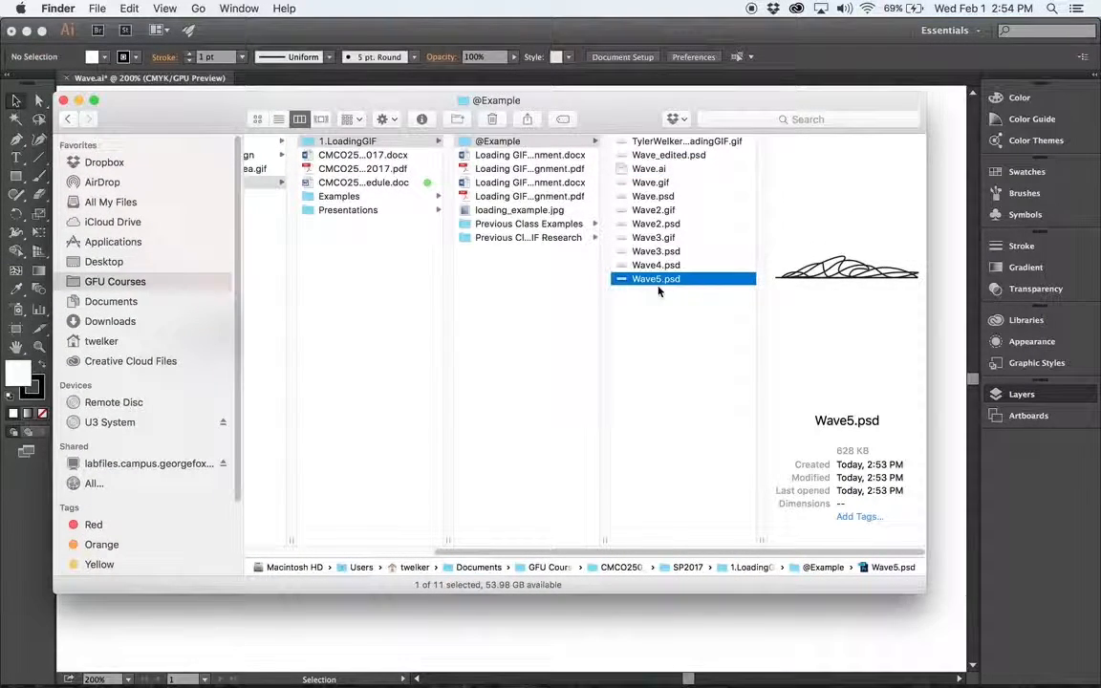
double_click(625, 284)
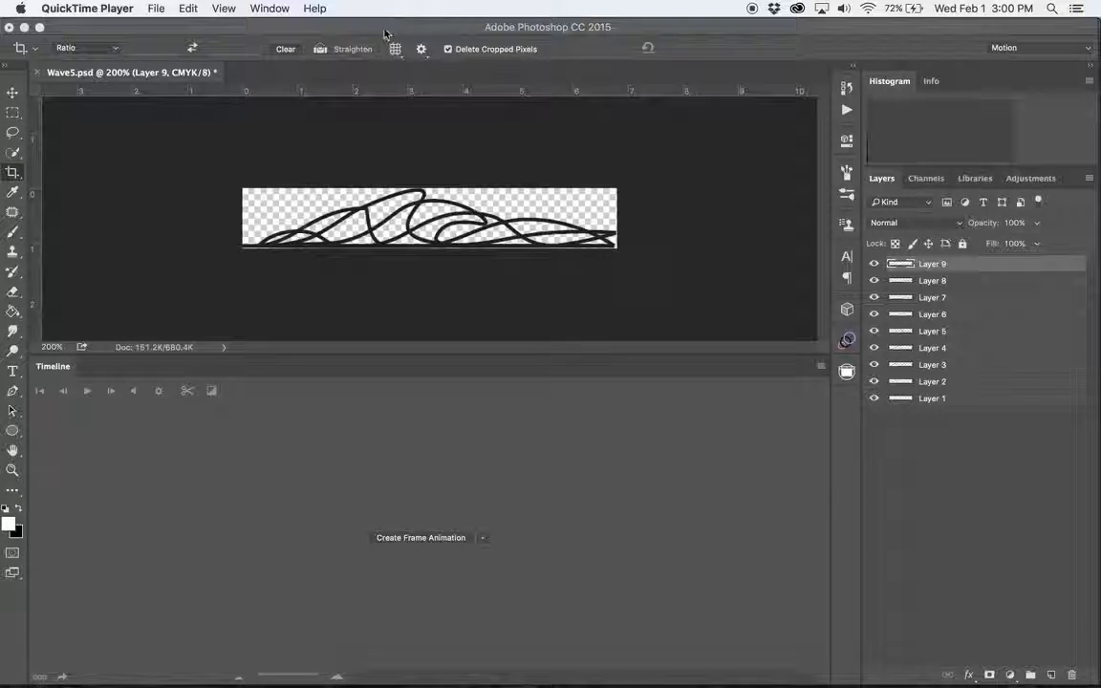
- Check in the workspace list that Motion is the selected workspace
left_click(383, 32)
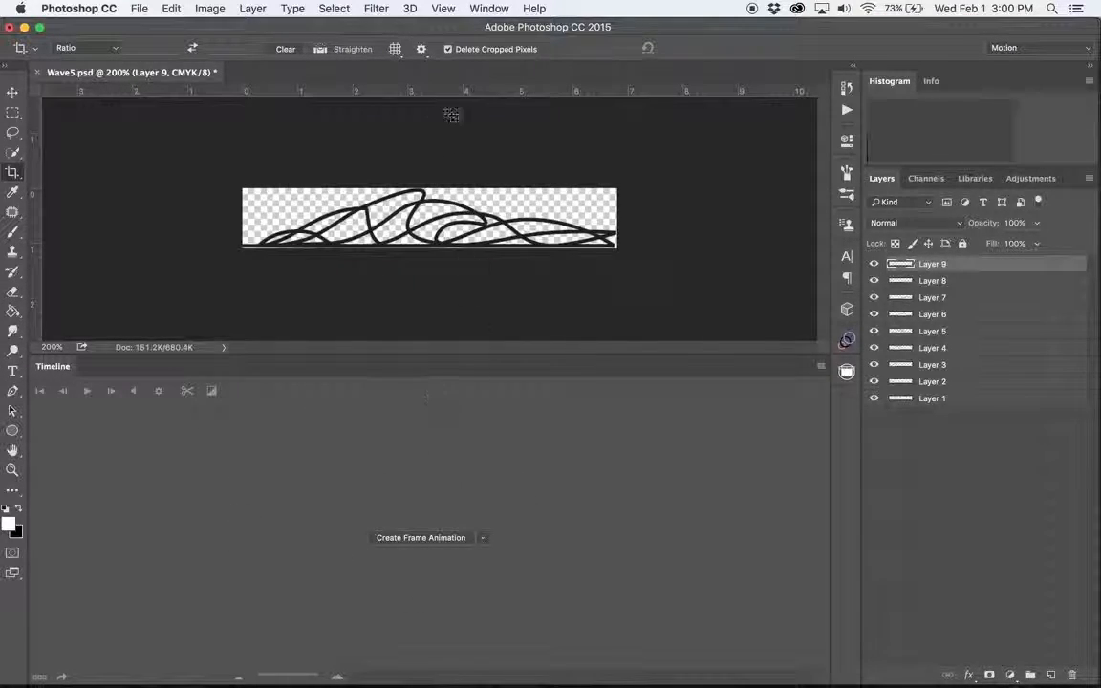
left_click(485, 9)
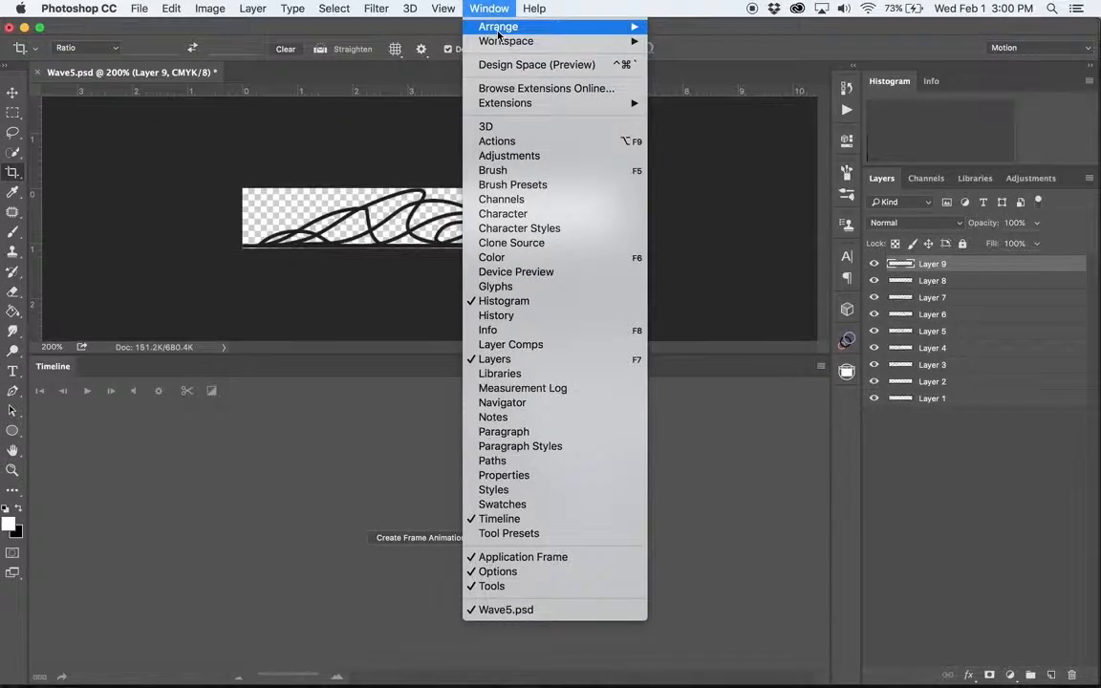
mouse_move(498, 42)
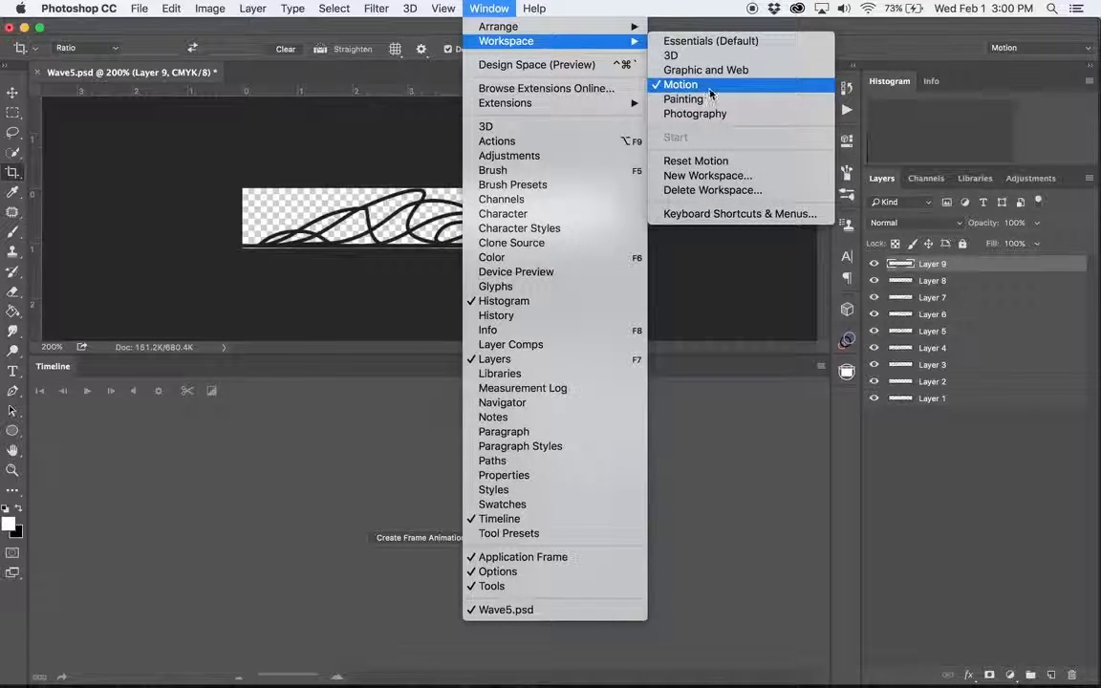
left_click(589, 12)
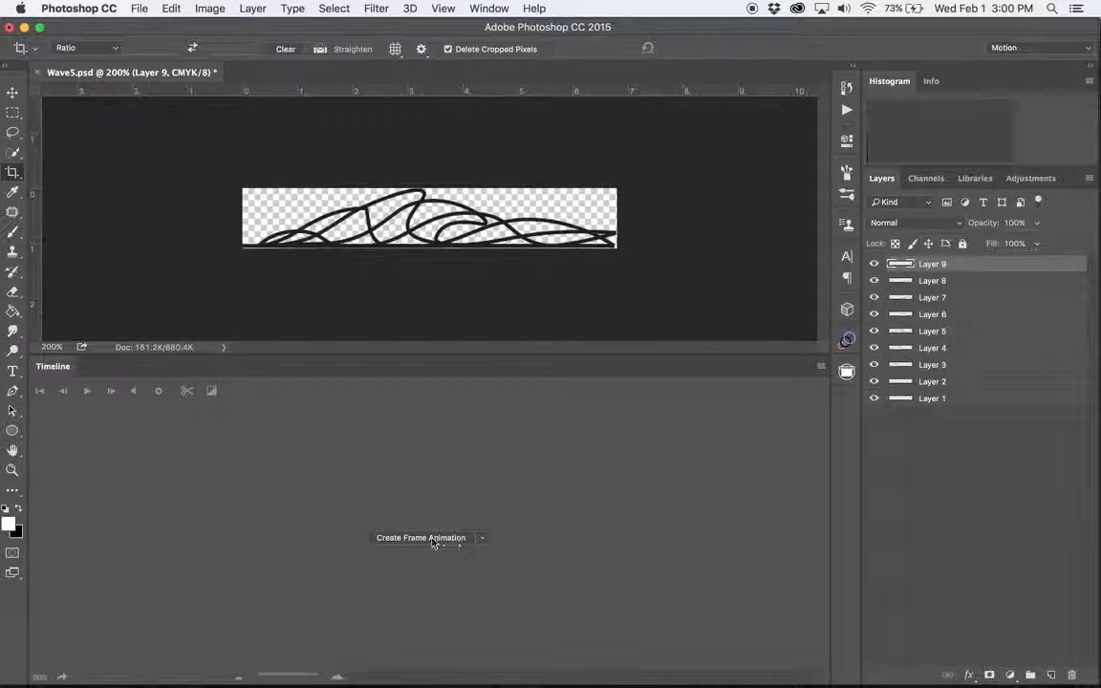
left_click(482, 537)
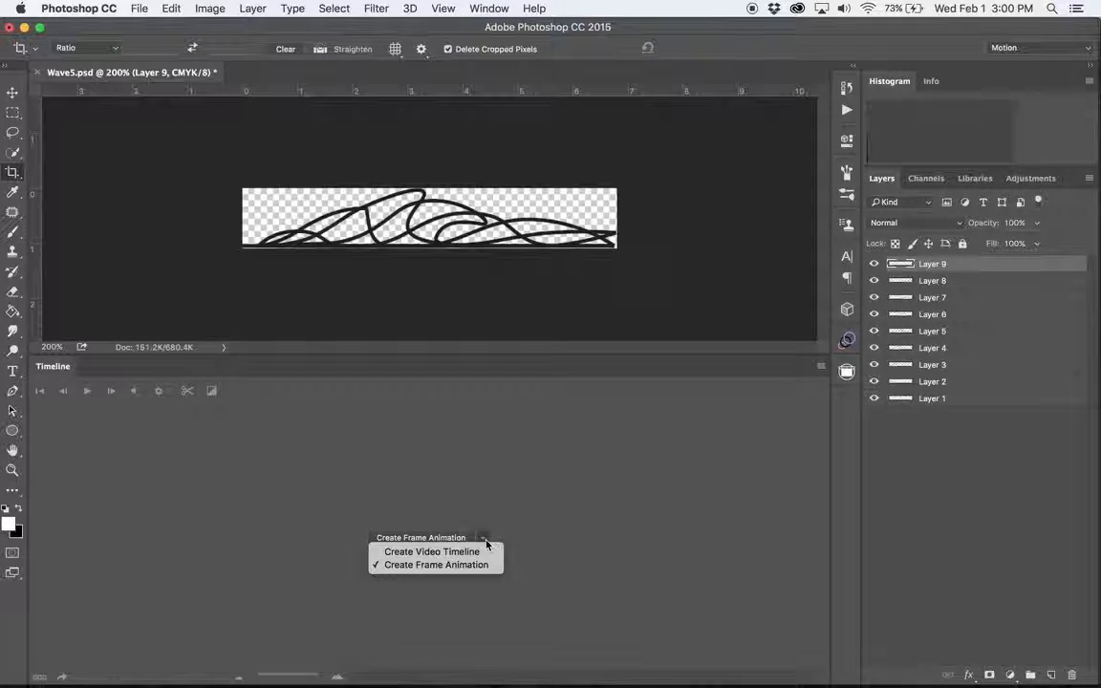
left_click(433, 551)
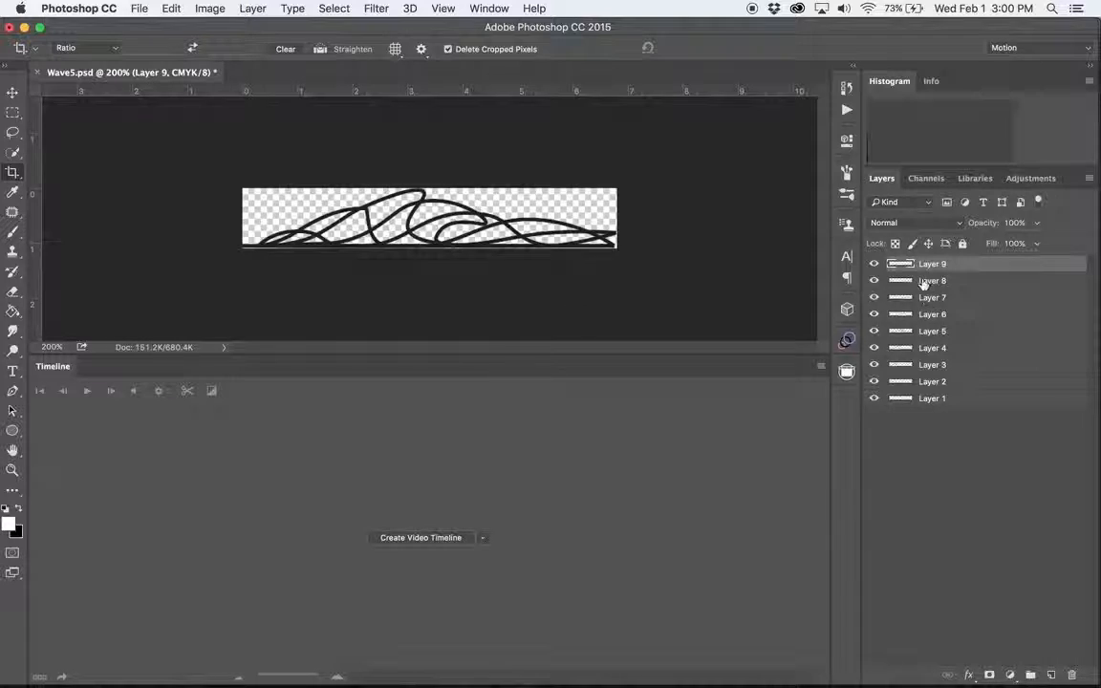
left_click(483, 538)
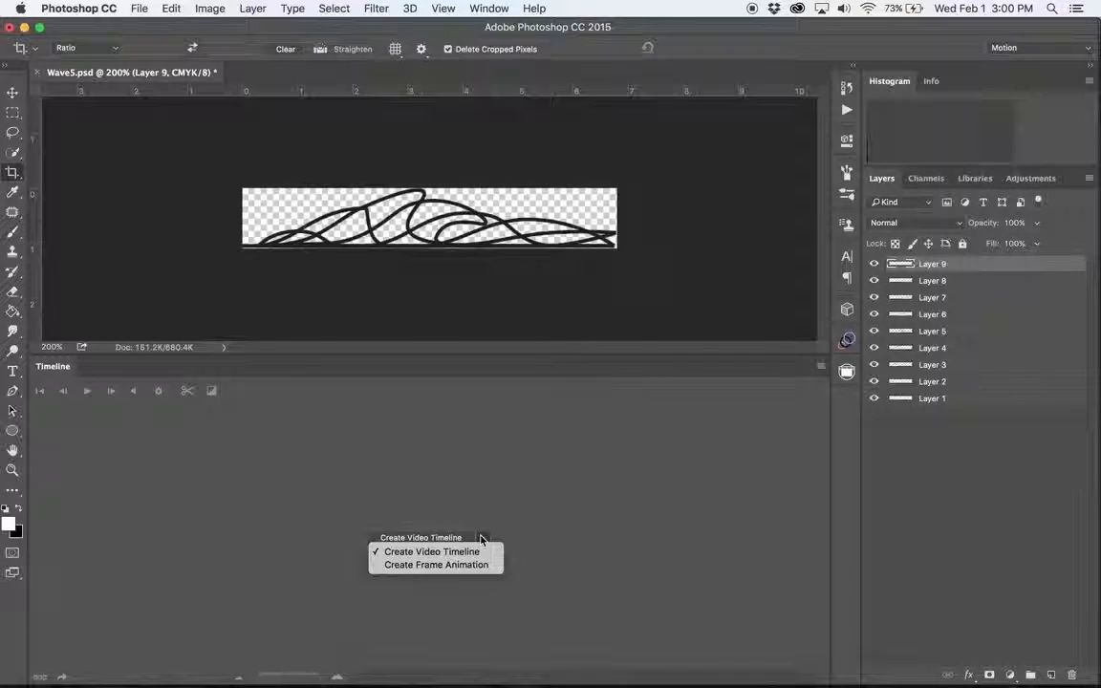
left_click(435, 567)
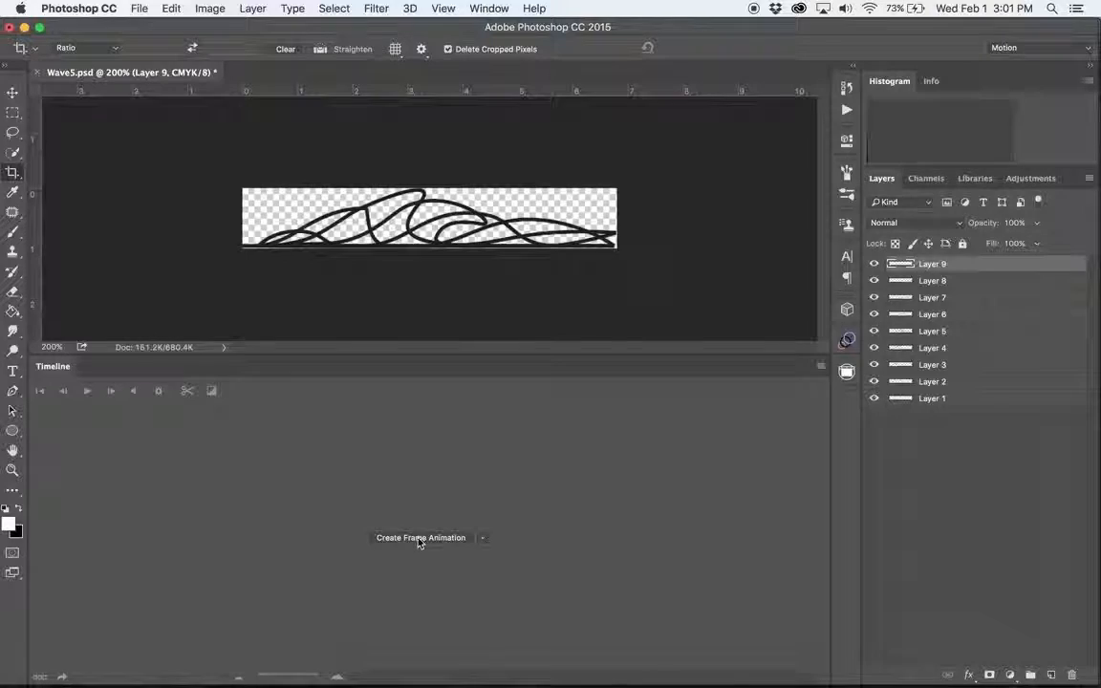
- Create a frame animation in the timeline and make its frames from the layers
left_click(417, 538)
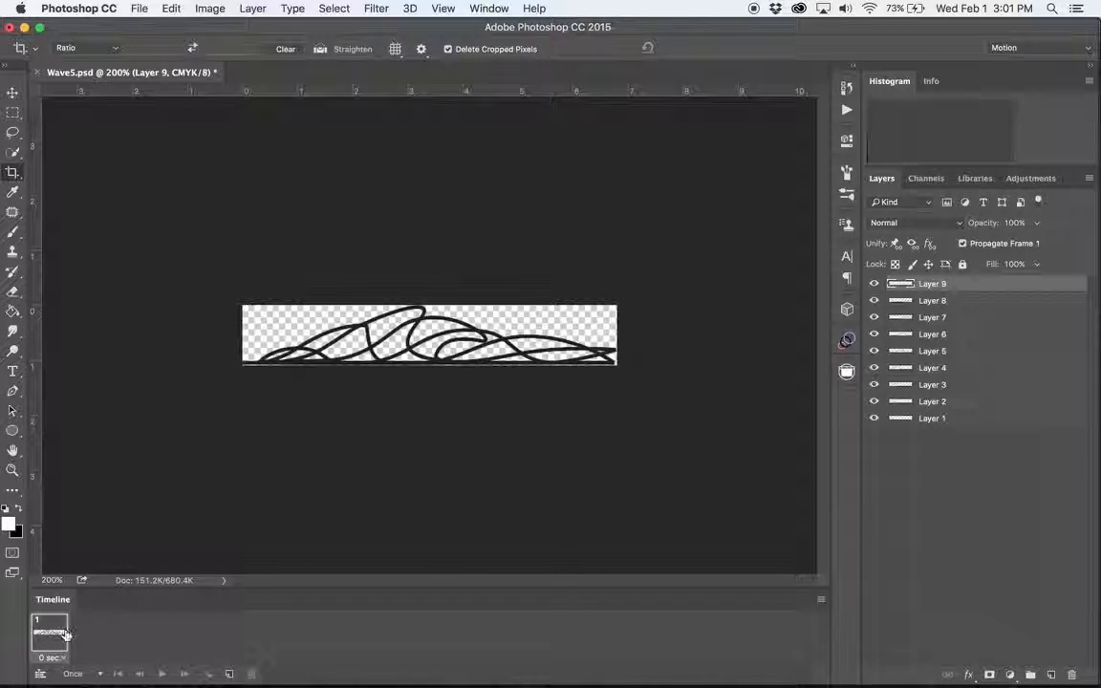
left_click(821, 600)
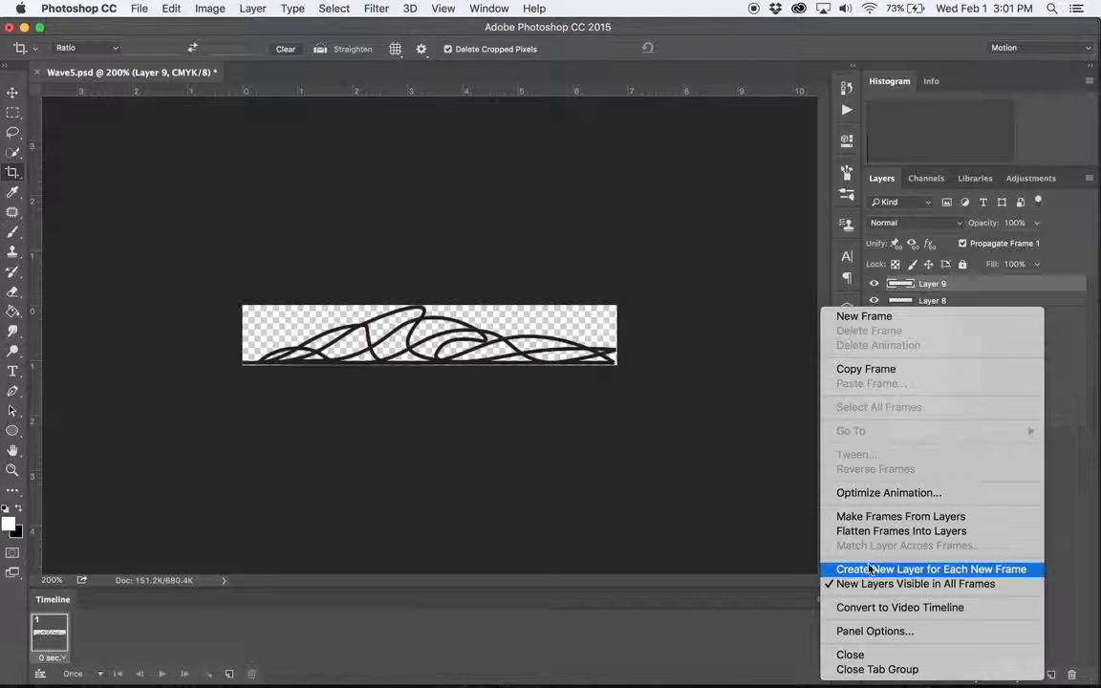
left_click(895, 517)
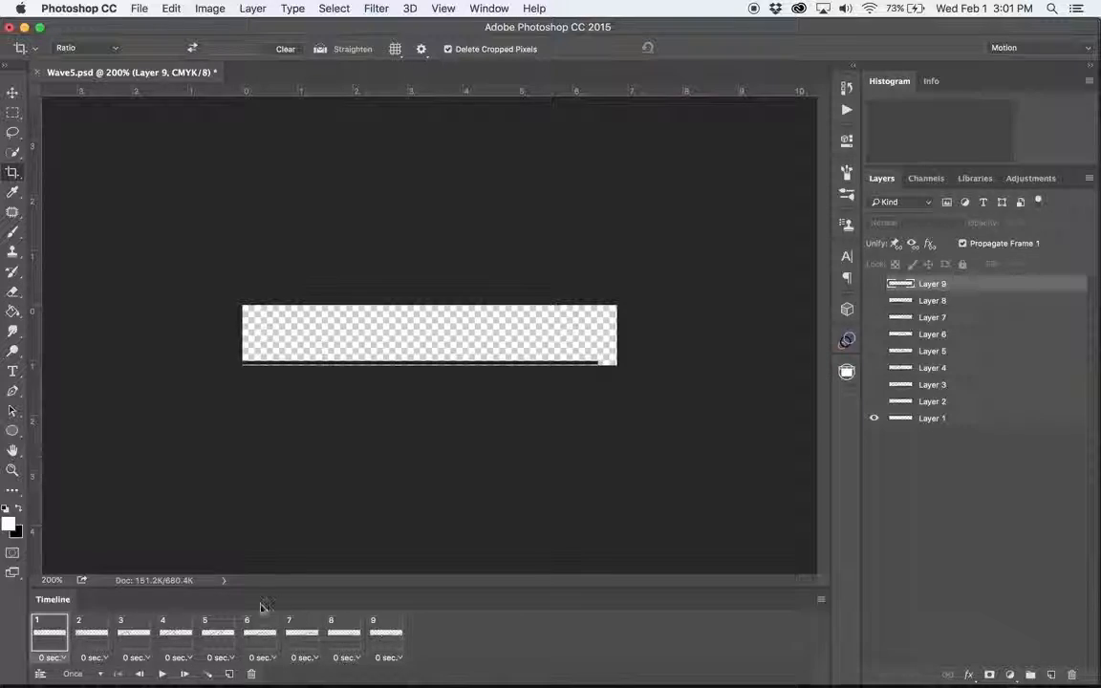
- Play the frame animation to preview the wave's motion
left_click(159, 675)
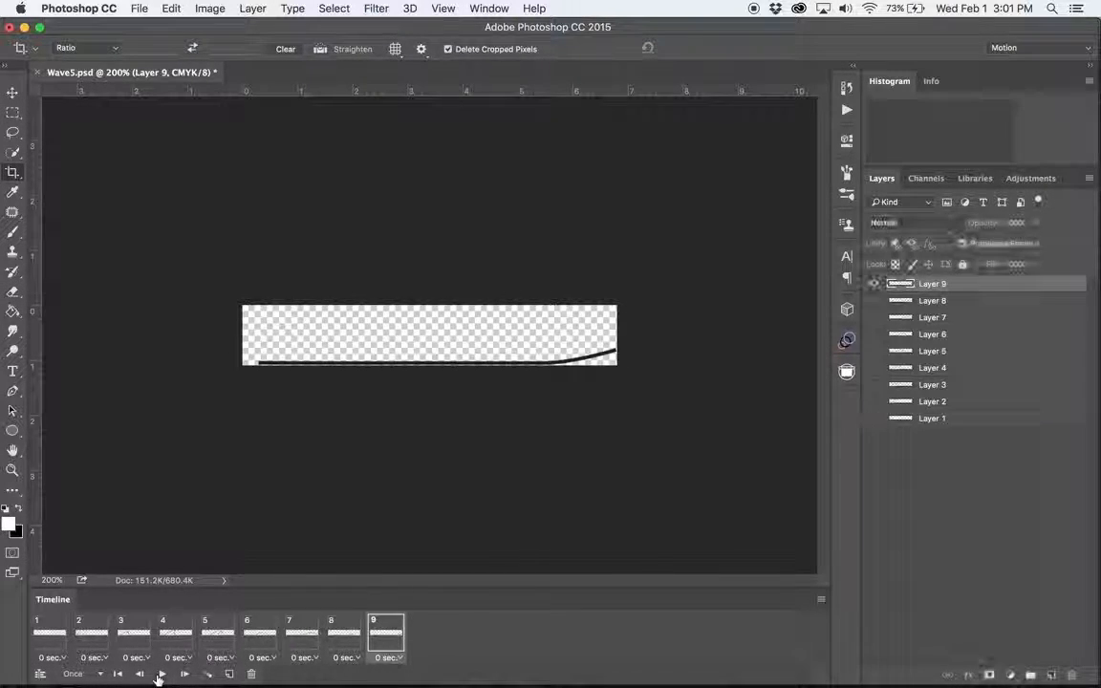
left_click(163, 677)
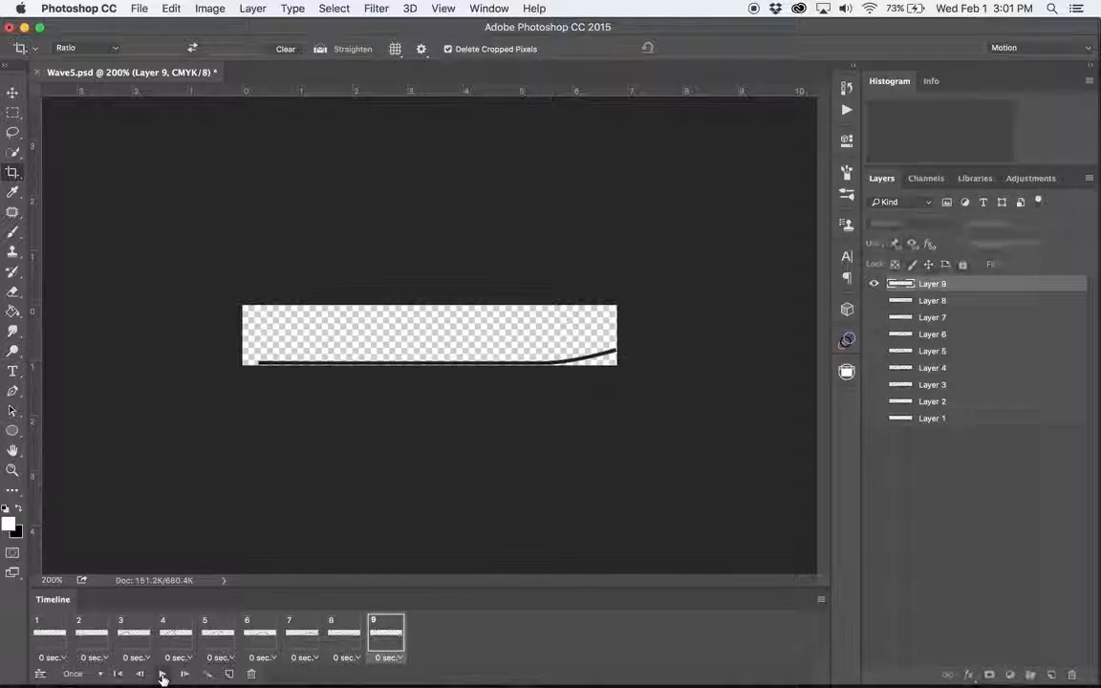
left_click(163, 677)
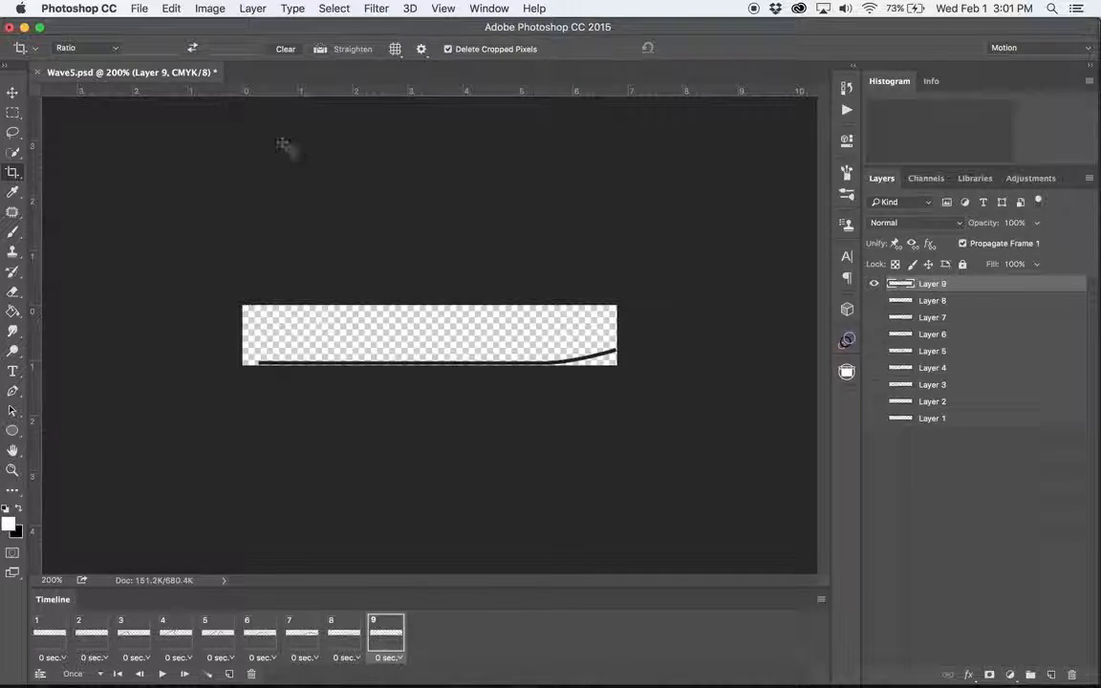
- Open the Save for Web (Legacy) export settings for the wave frame animation
left_click(141, 10)
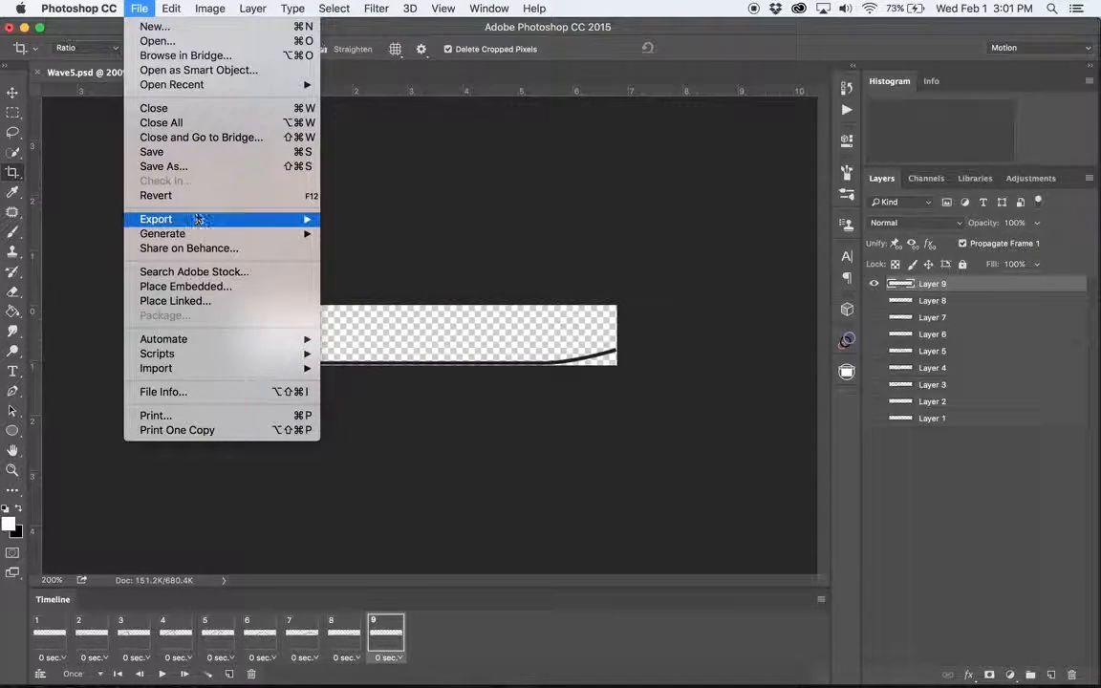
mouse_move(196, 223)
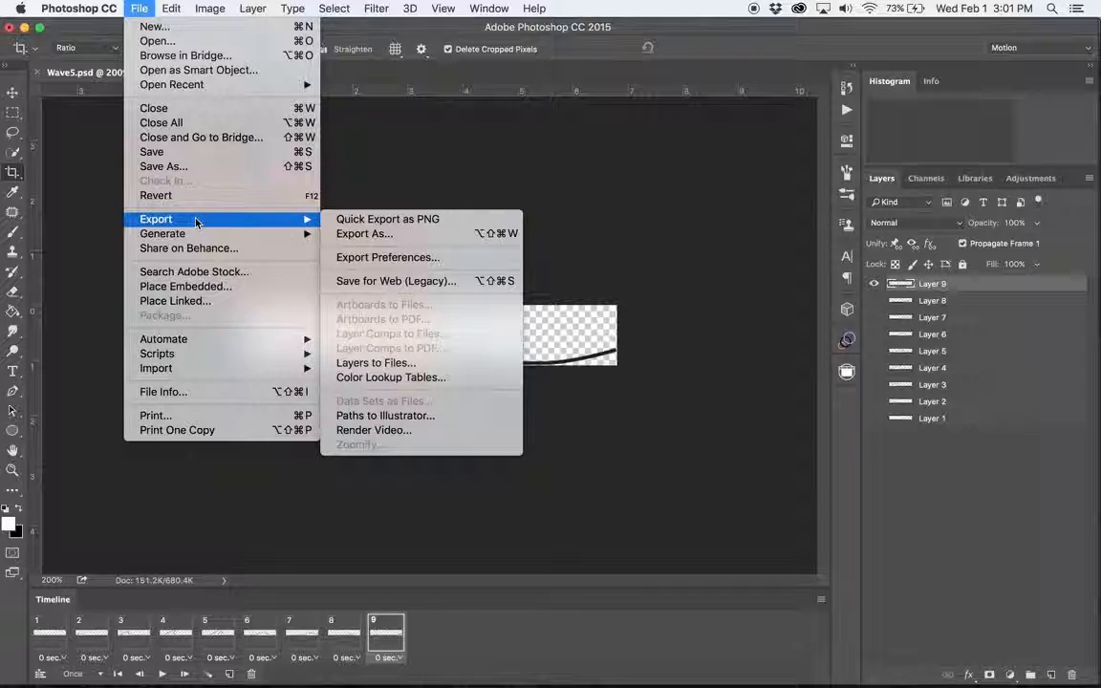
left_click(398, 282)
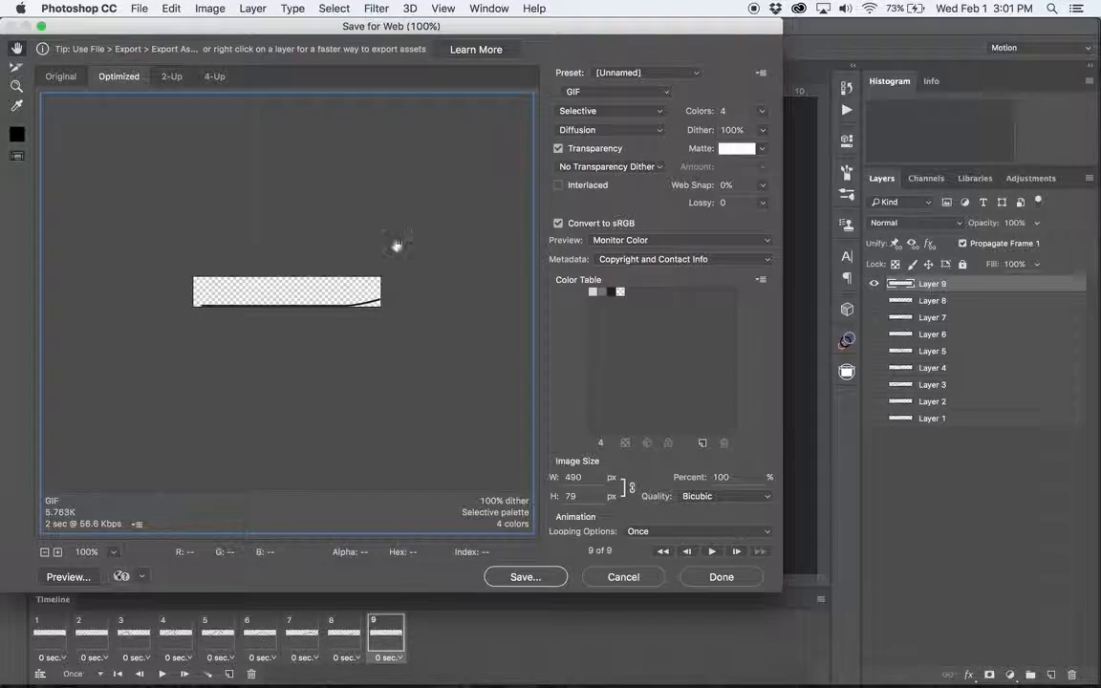
left_click_drag(373, 35, 461, 35)
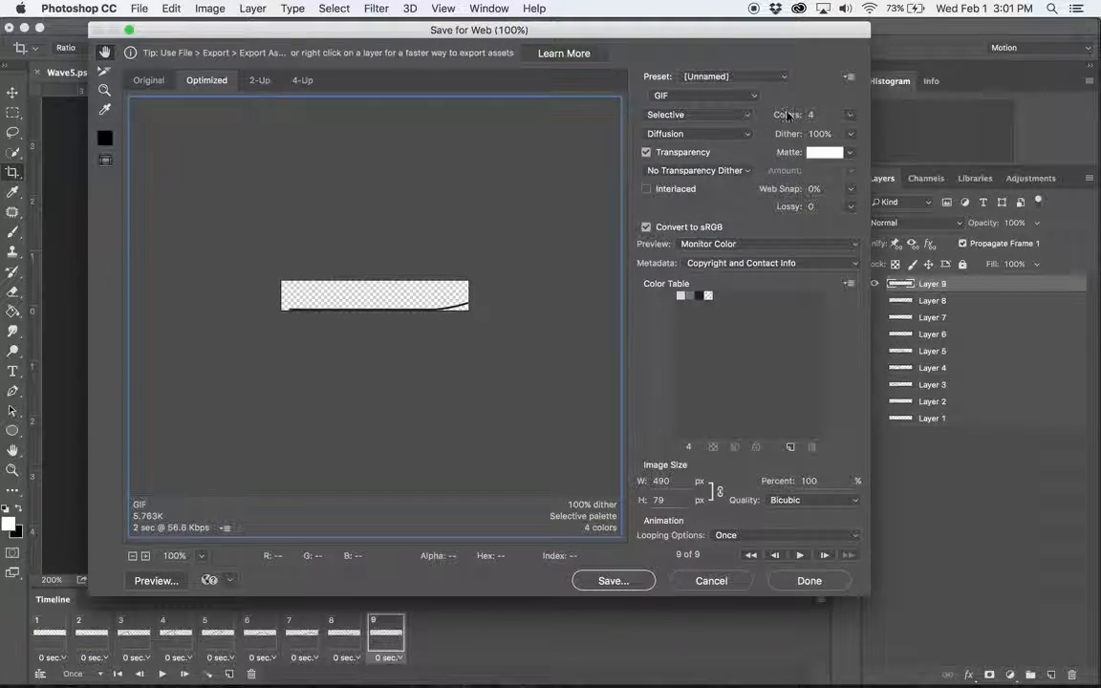
- Try 256 colors for the GIF to compare its file size, and set the palette back to 4 colors
left_click(850, 115)
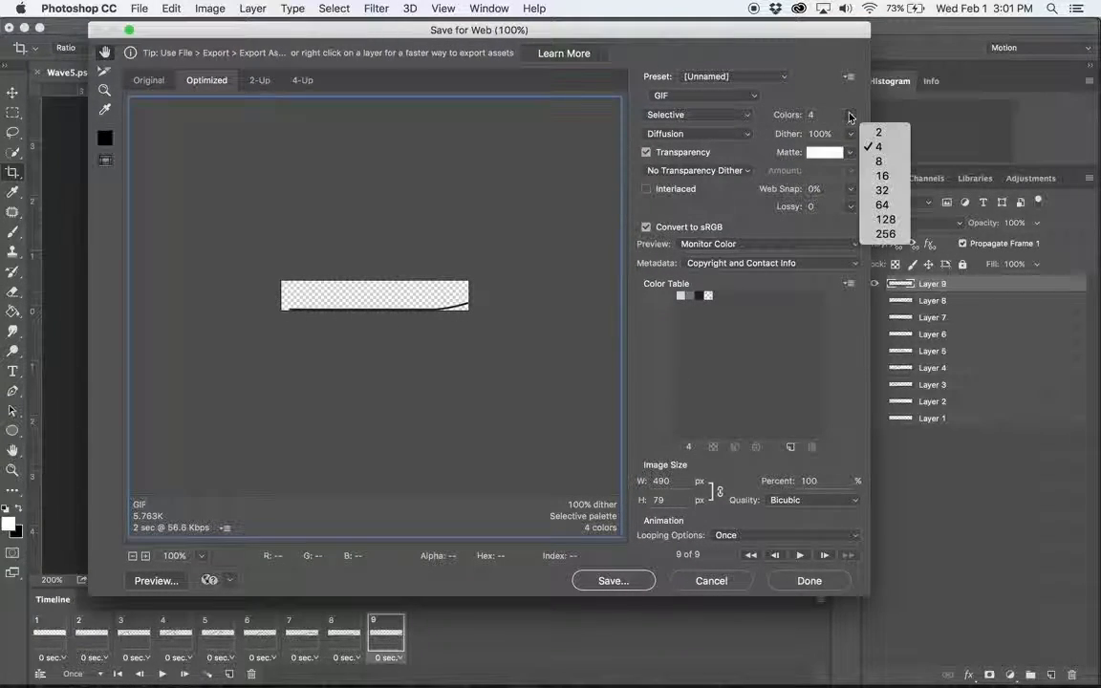
left_click(884, 236)
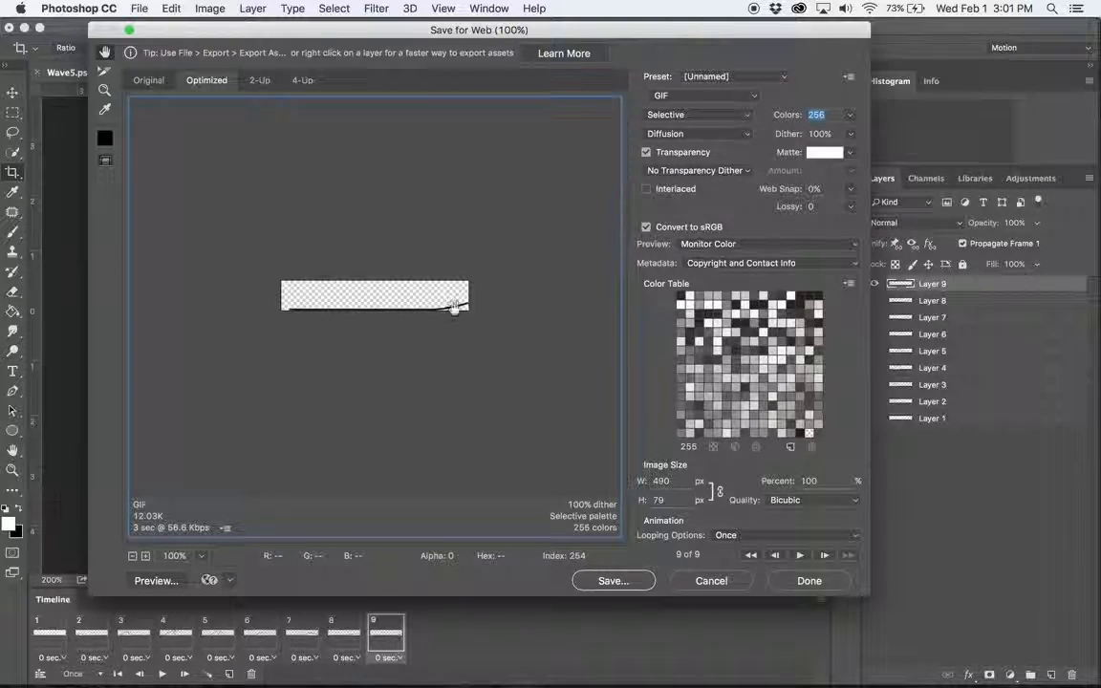
left_click(850, 114)
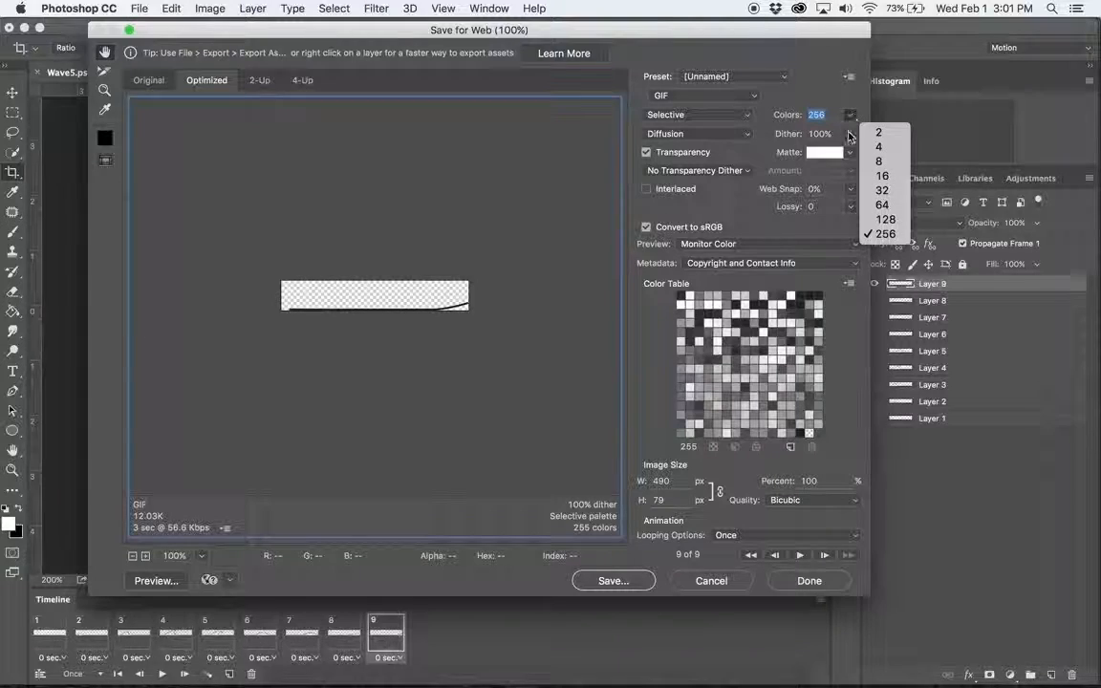
left_click(878, 149)
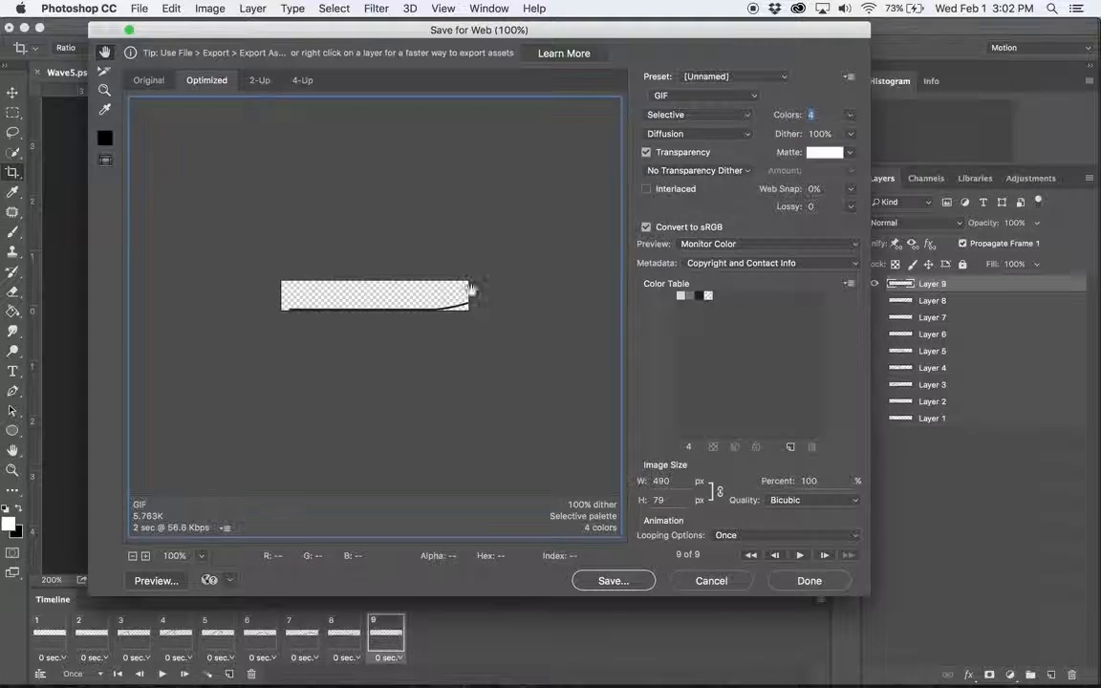
left_click(849, 114)
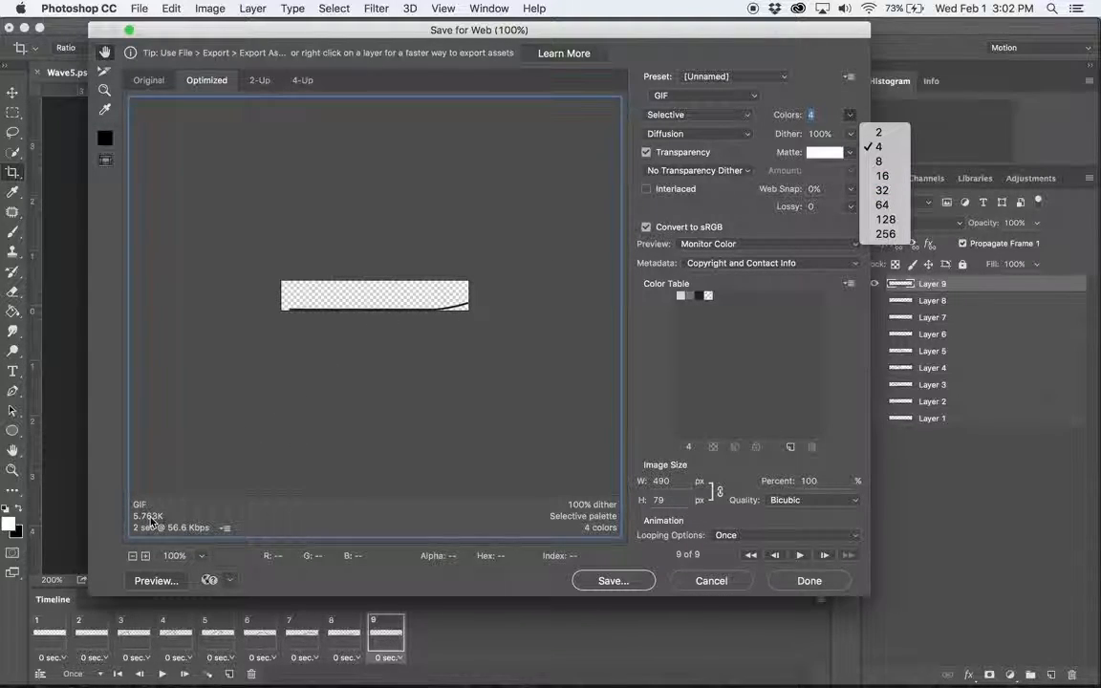
left_click(707, 158)
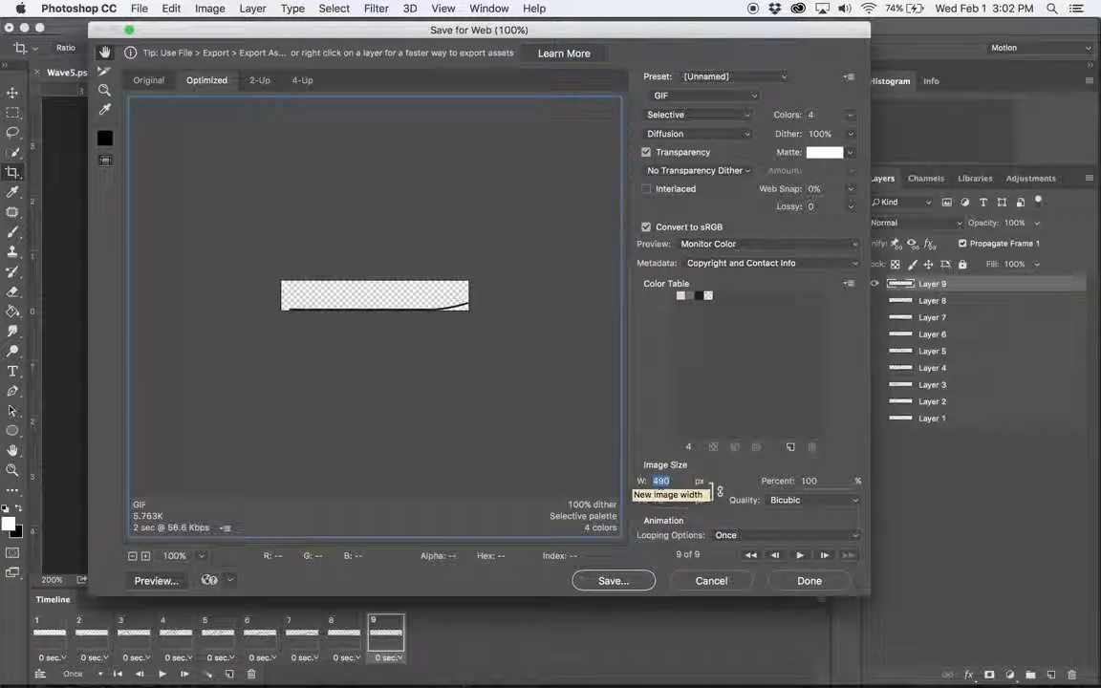
- Set the GIF animation's looping option to Forever
left_click(737, 535)
left_click(736, 552)
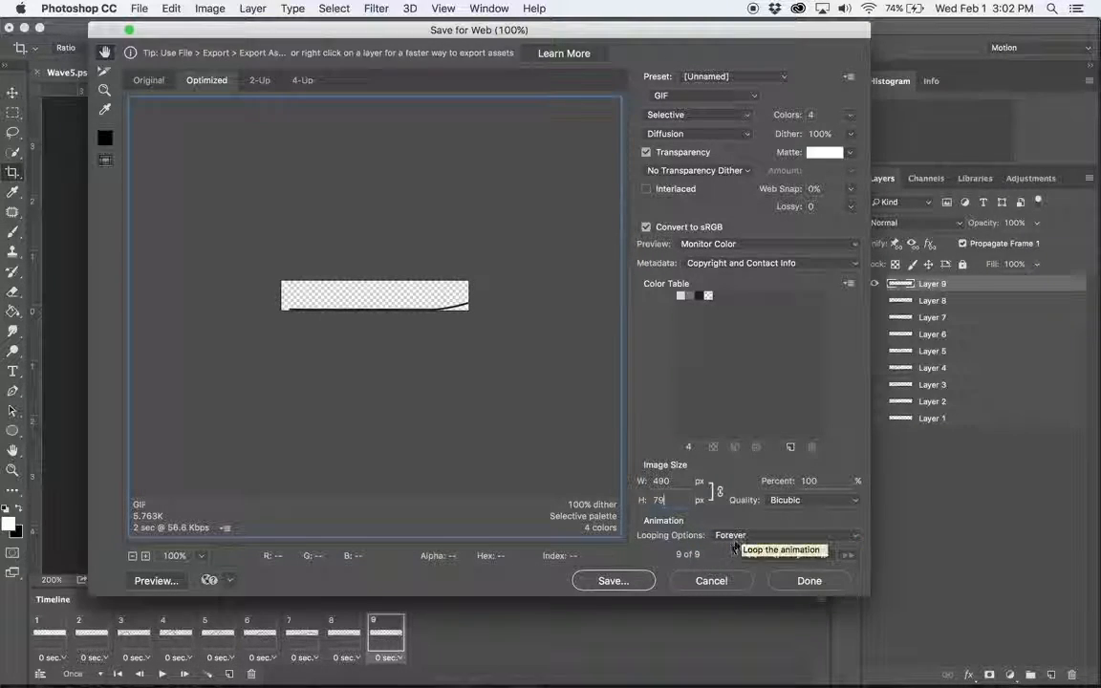
left_click(617, 581)
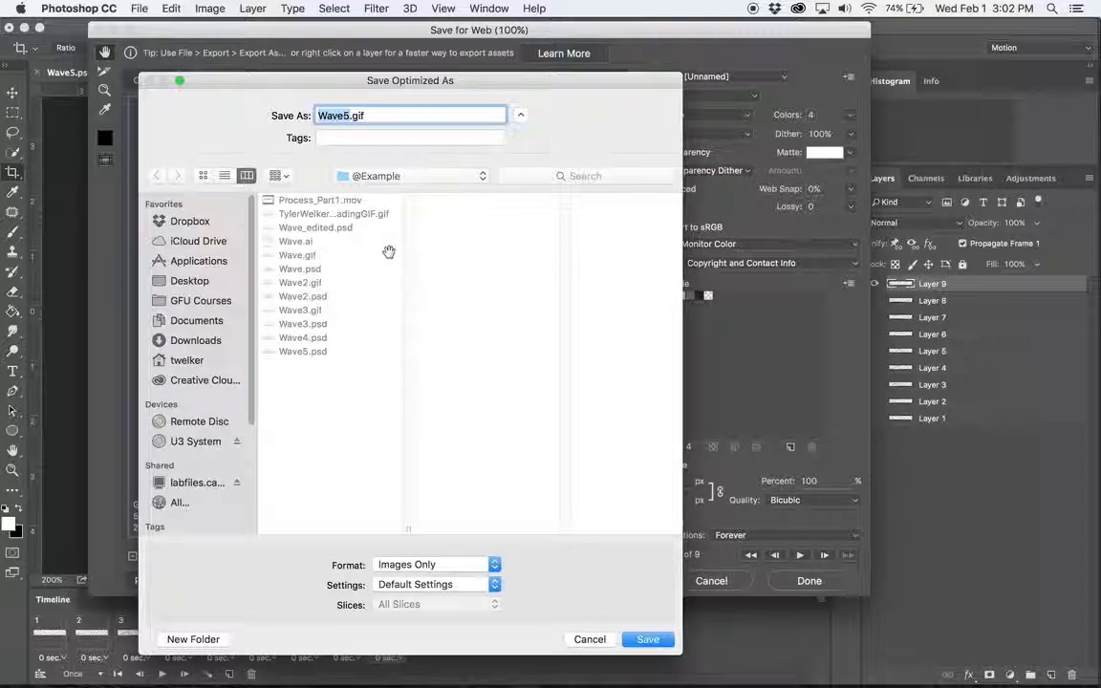
left_click(343, 117)
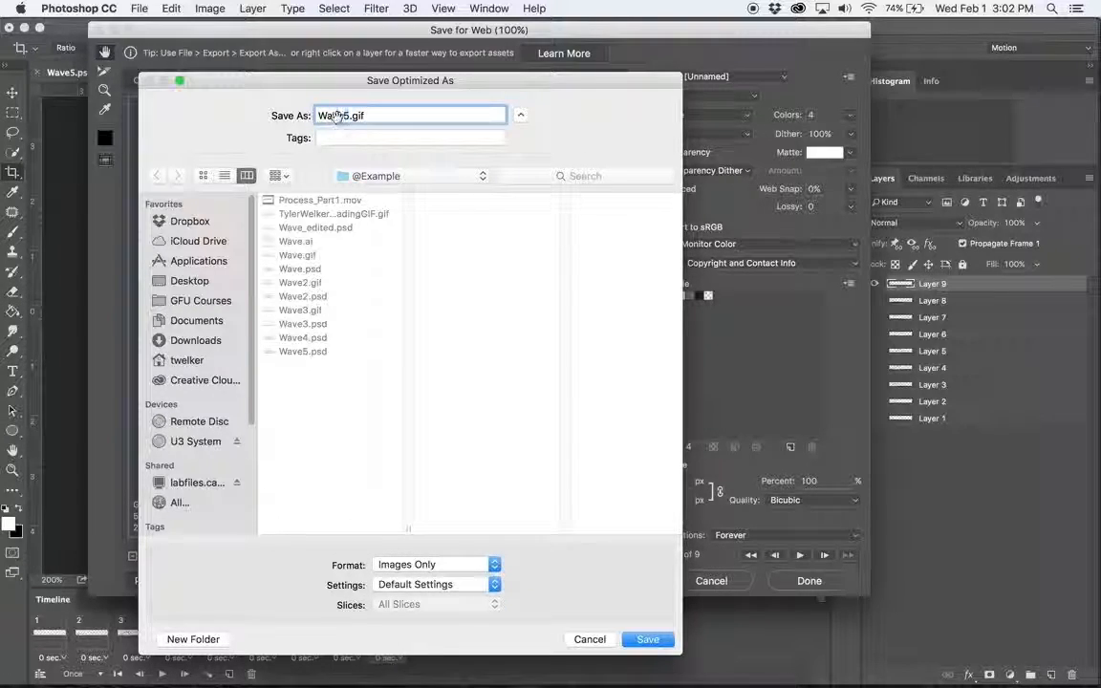
left_click_drag(349, 117, 316, 120)
type("TylerWelker")
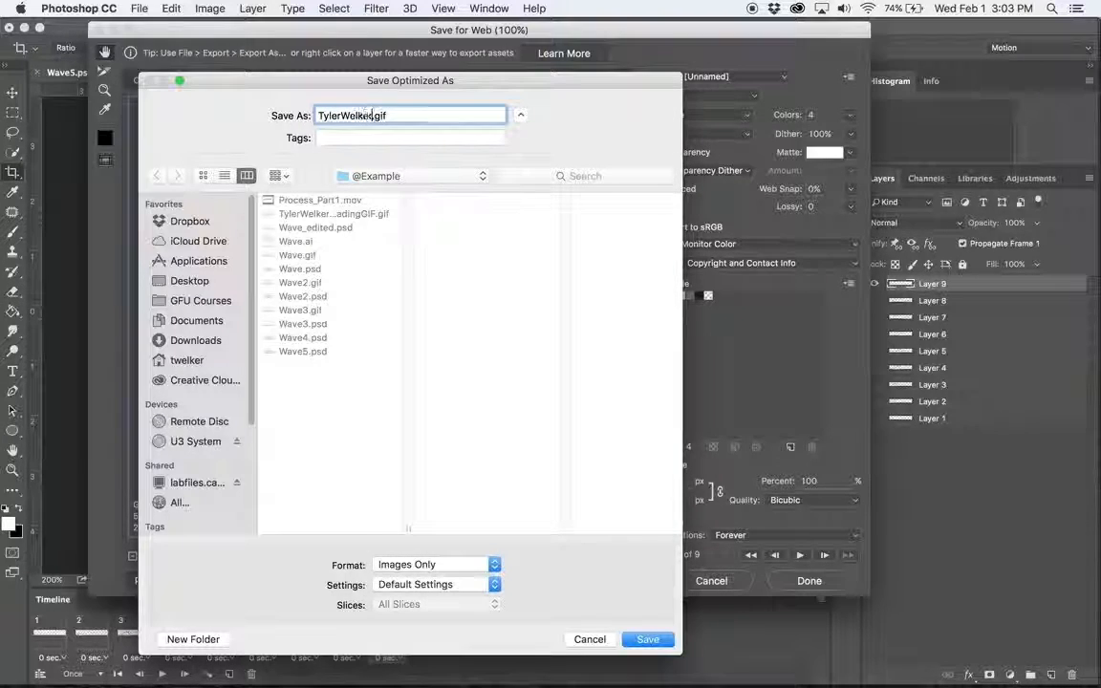
type("_Loading")
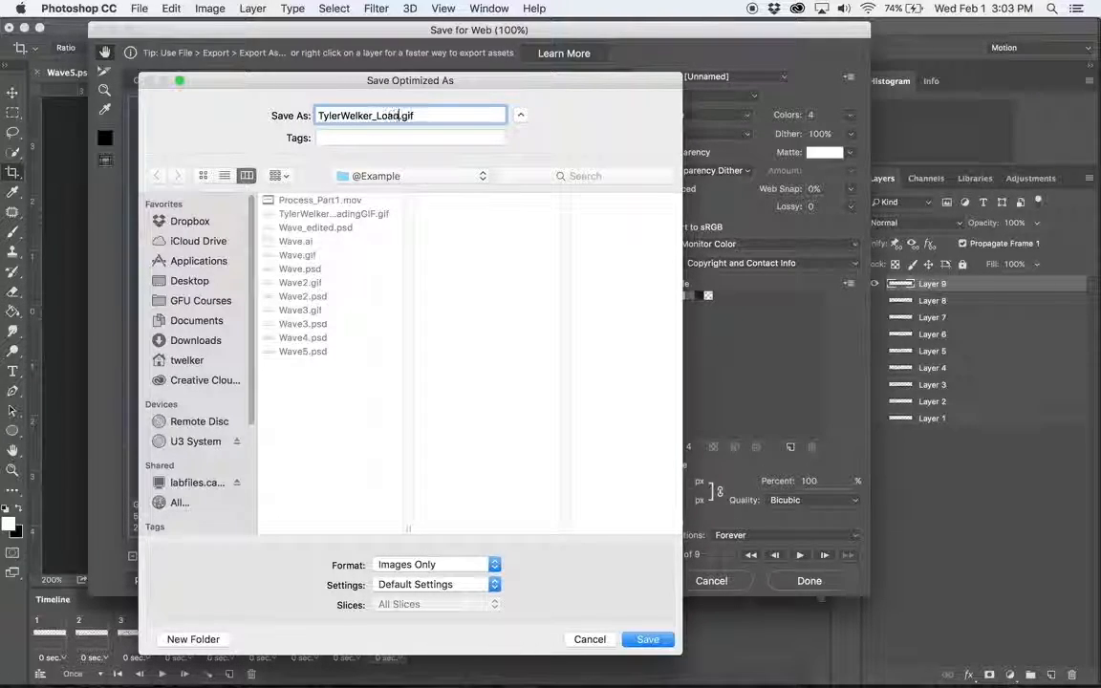
type("GIF")
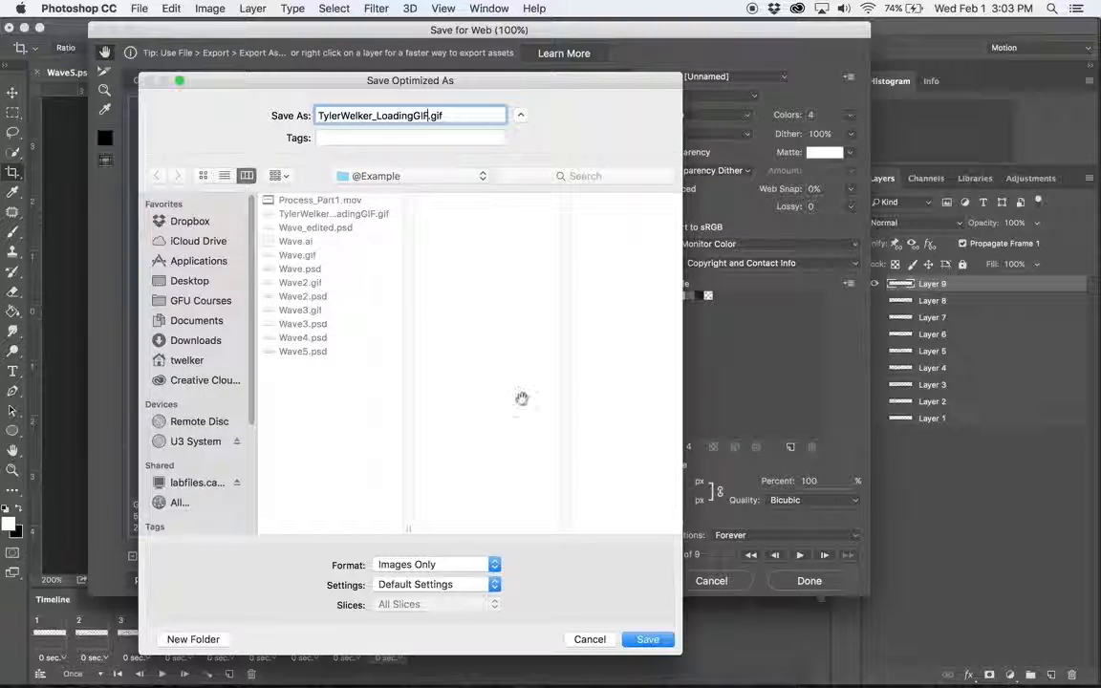
left_click(647, 639)
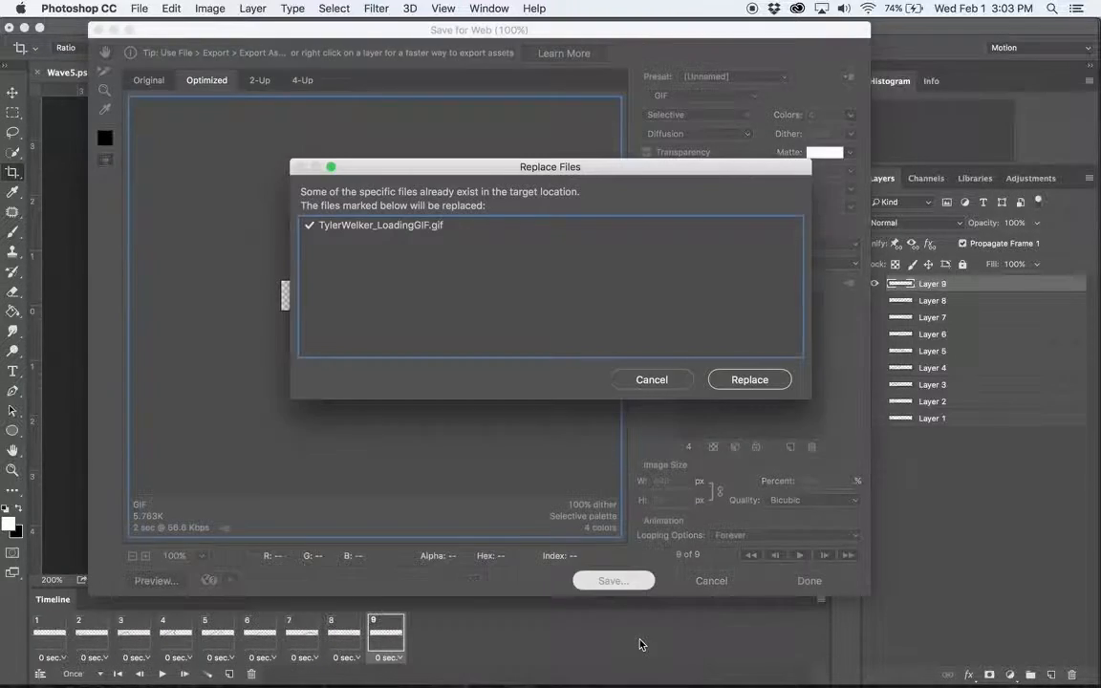
left_click_drag(437, 167, 449, 107)
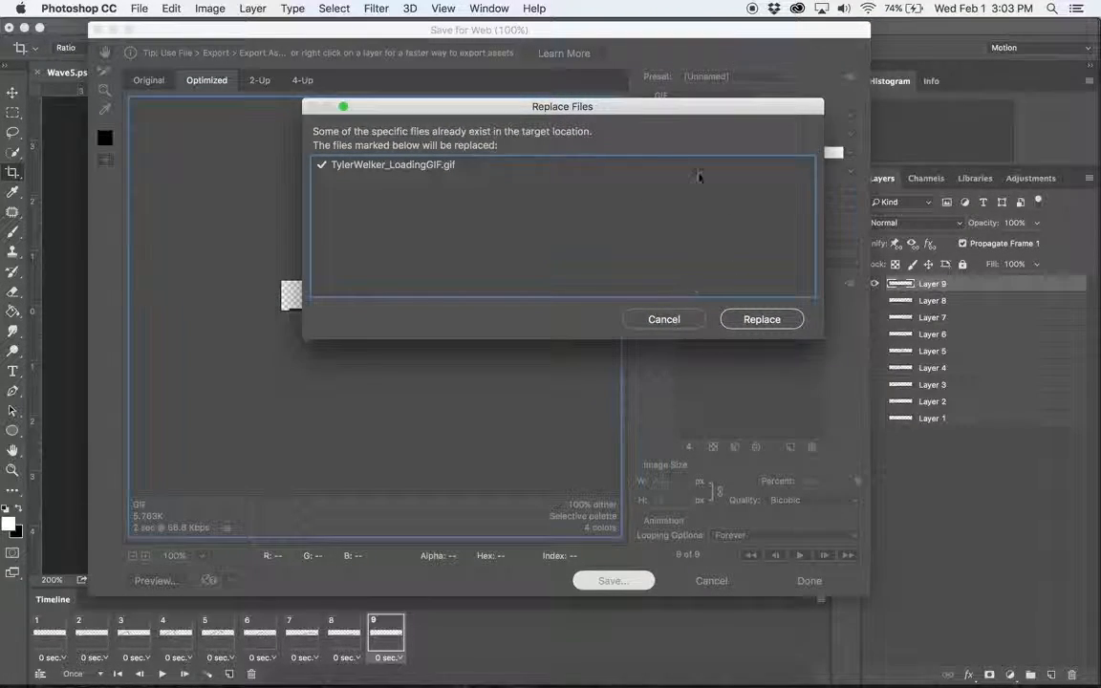
left_click(738, 318)
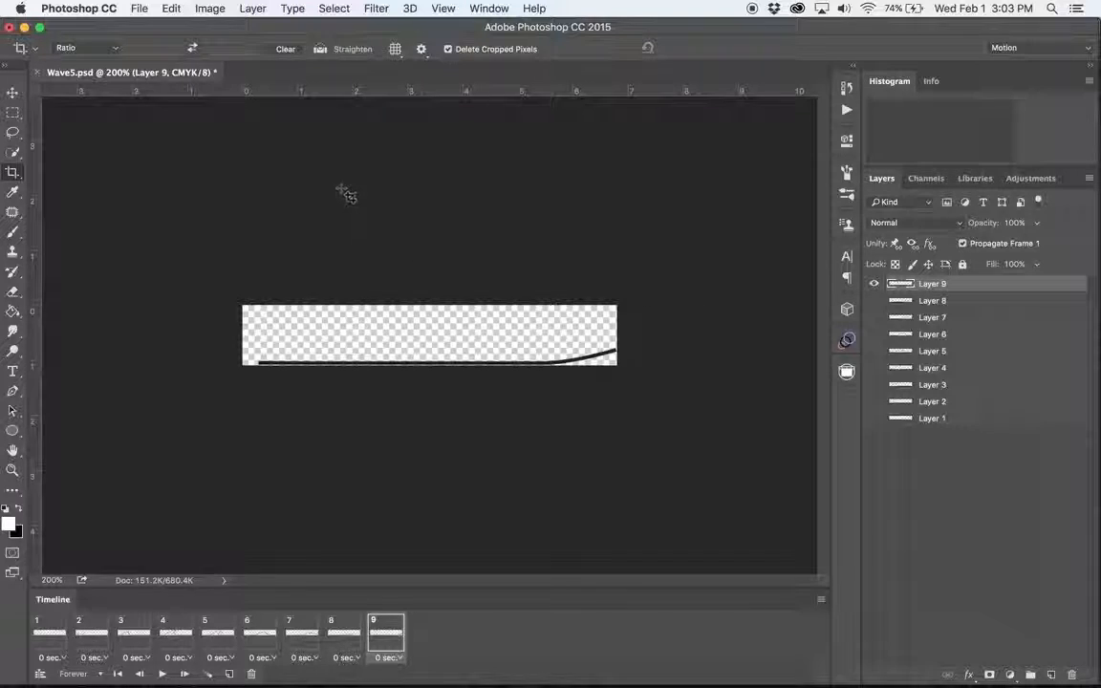
left_click_drag(532, 2, 610, 140)
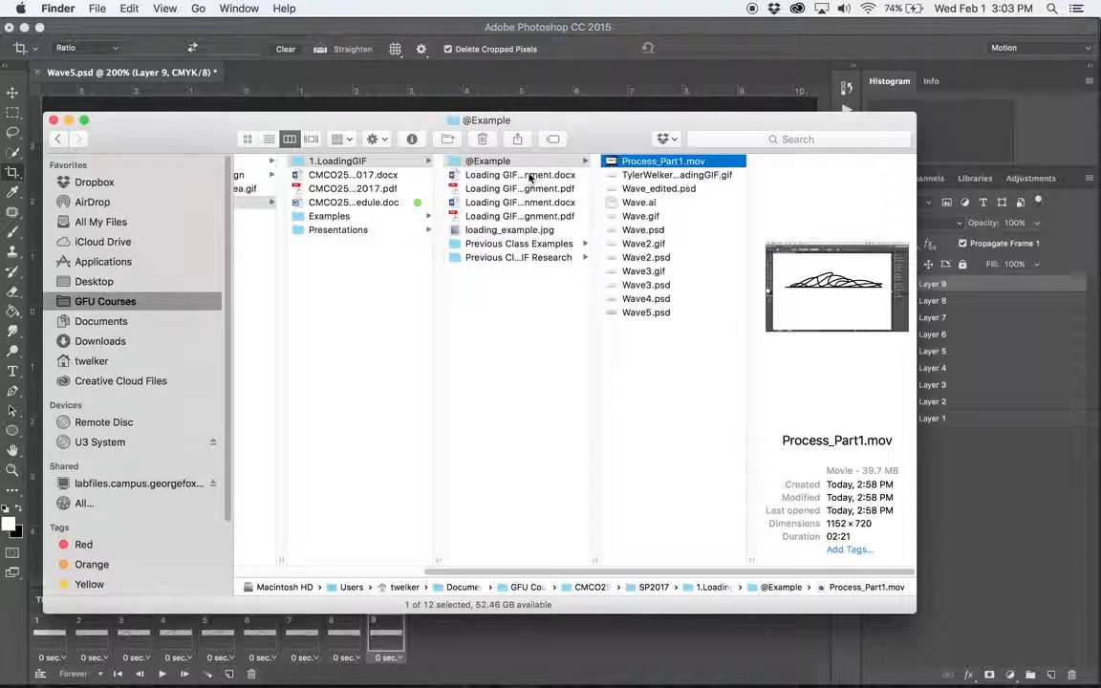
left_click(674, 176)
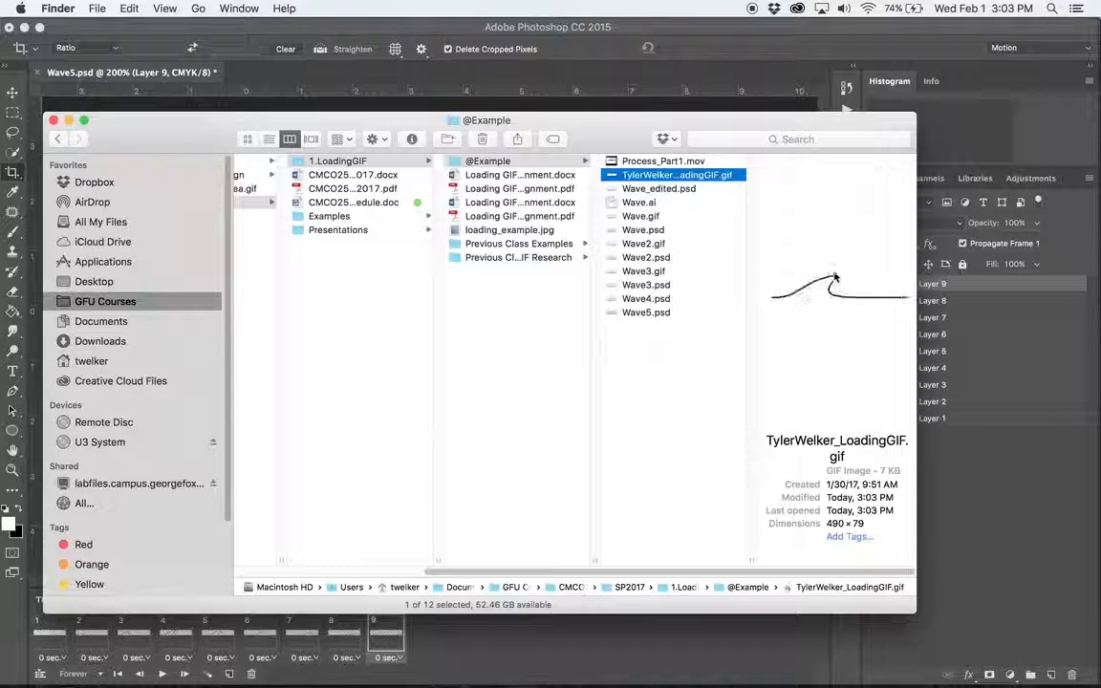
key("space")
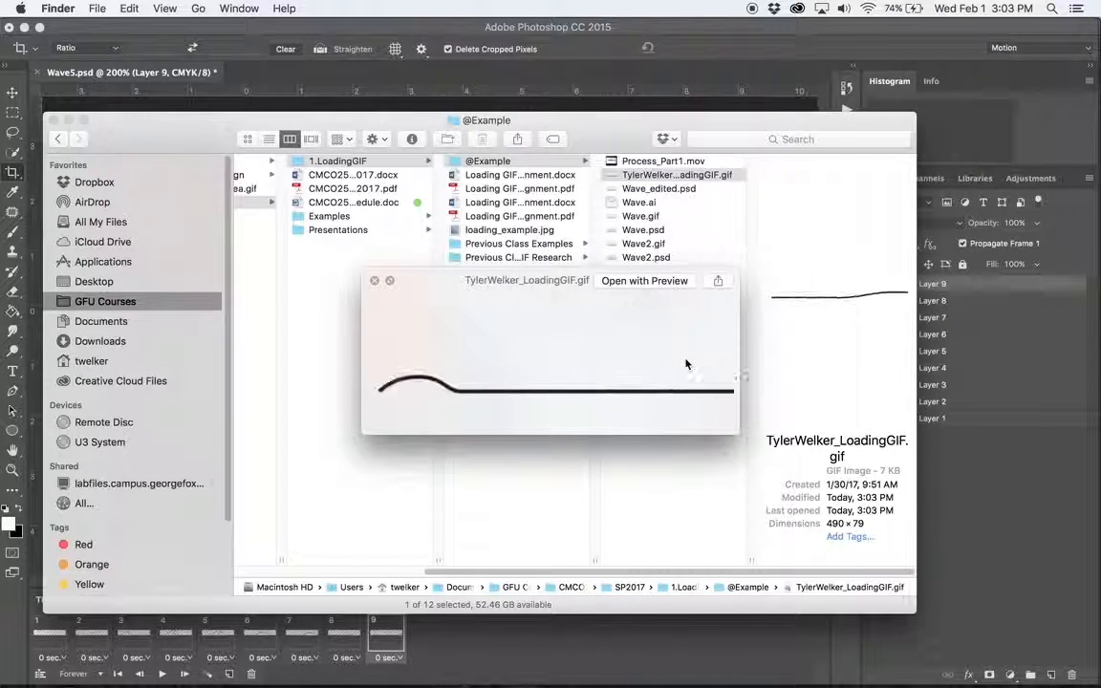
key("space")
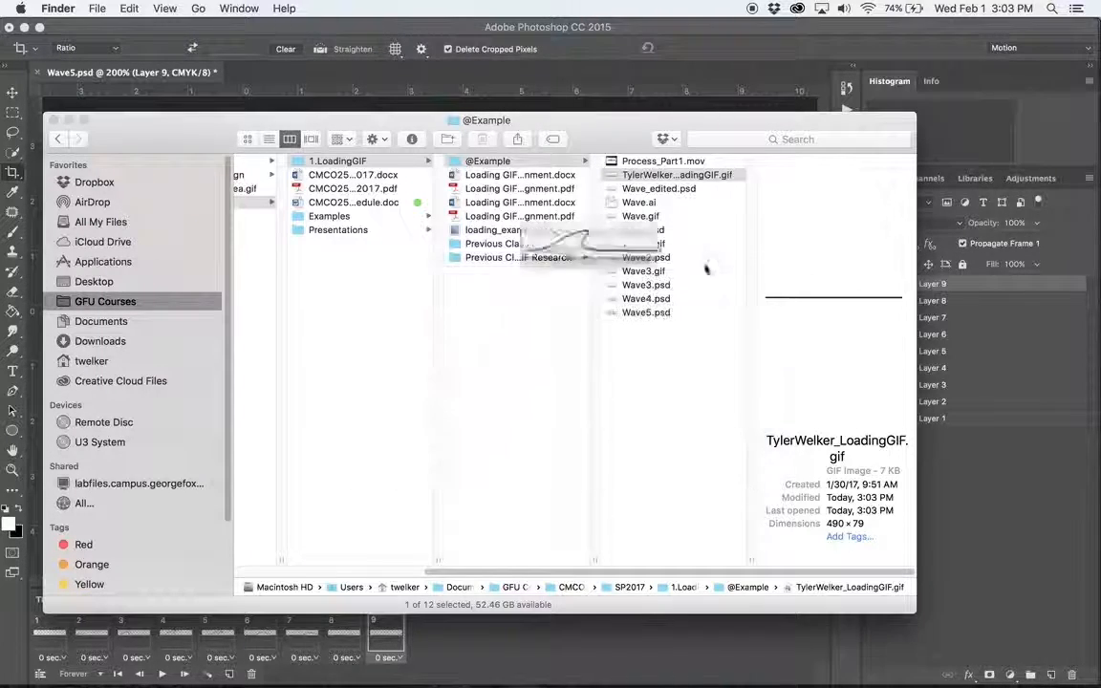